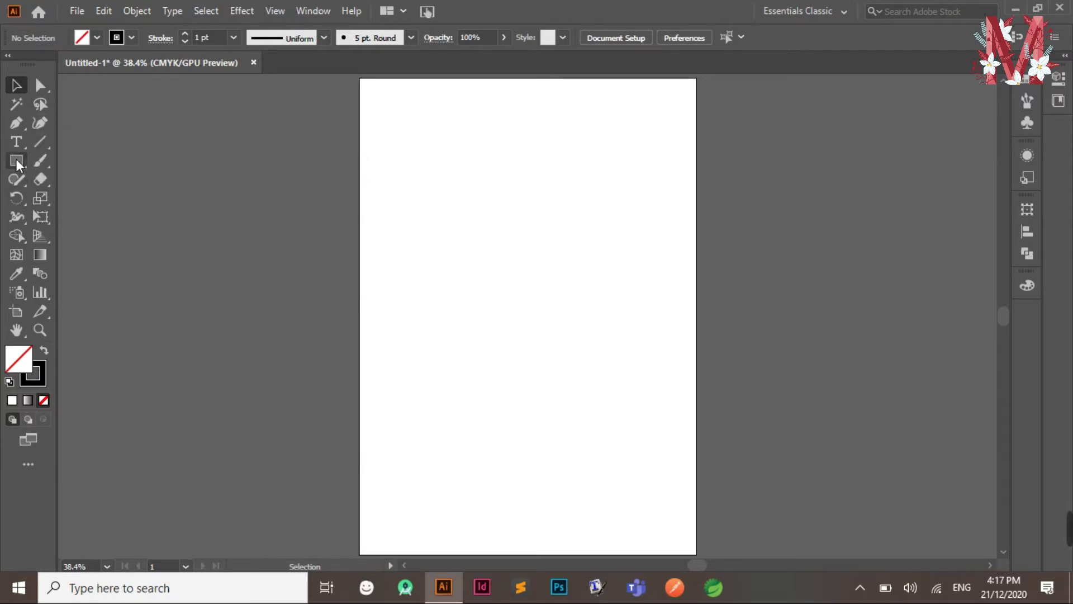
Draw an unfilled rectangle about 94 mm wide and 83 mm high in the upper middle of the artboard
{"action": "key", "text": "m"}
{"action": "left_click_drag", "start_coordinate": [437, 176], "coordinate": [588, 309]}
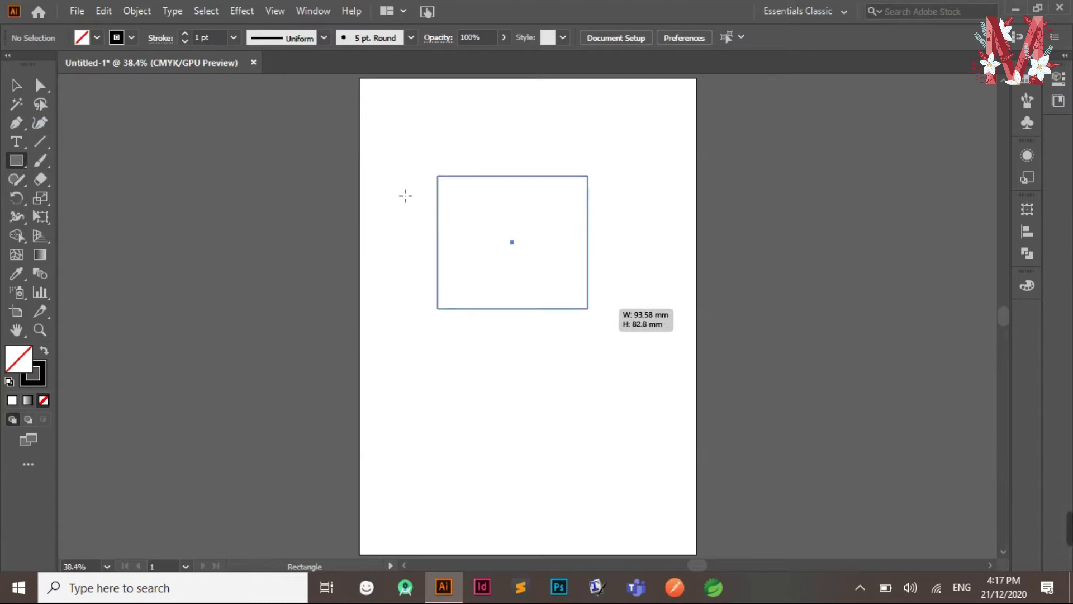
{"action": "key", "text": "v"}
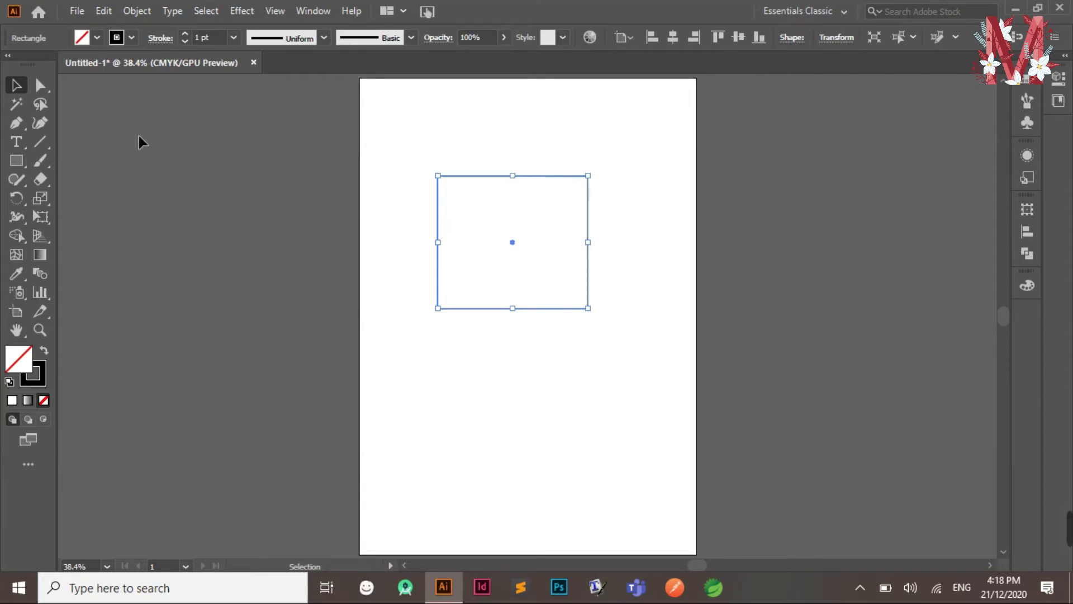
Try removing the rectangle's upper-left corner with the Delete Anchor Point tool, and undo the deletion
{"action": "left_click", "coordinate": [9, 128]}
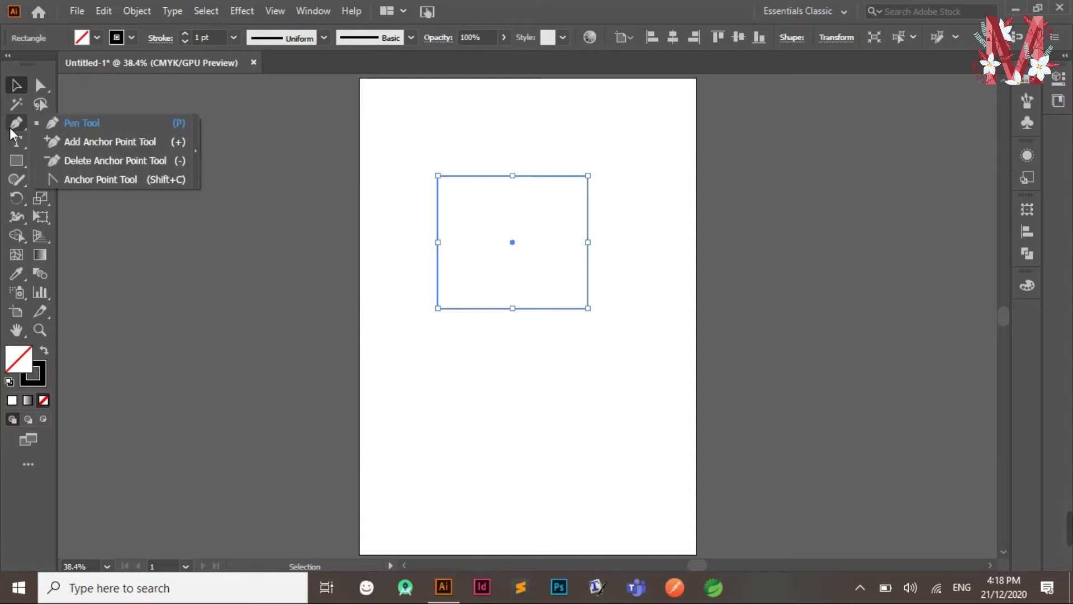
{"action": "left_click", "coordinate": [106, 160]}
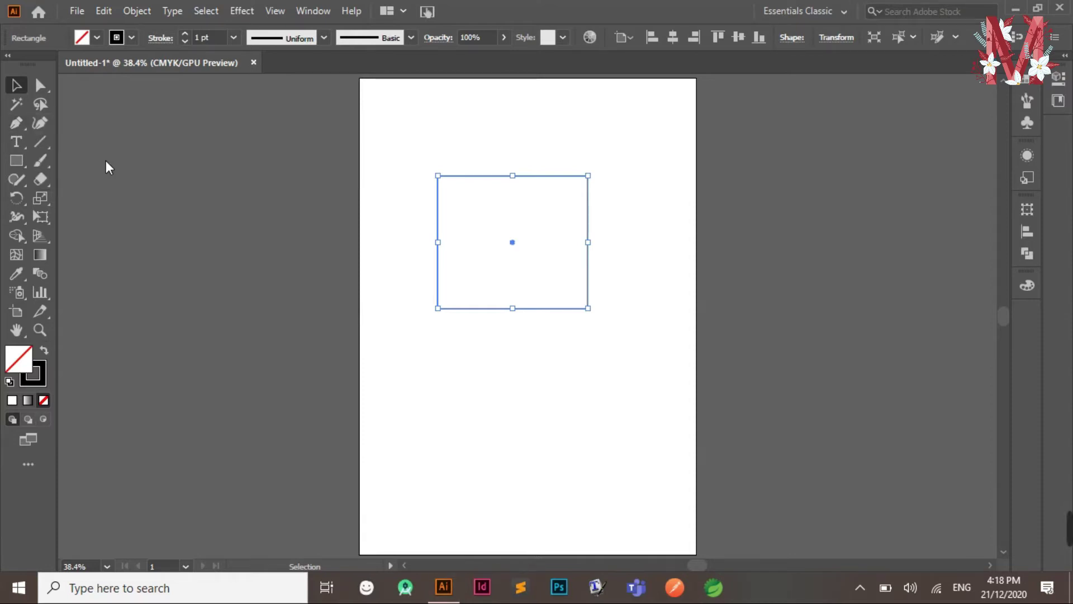
{"action": "left_click", "coordinate": [438, 177]}
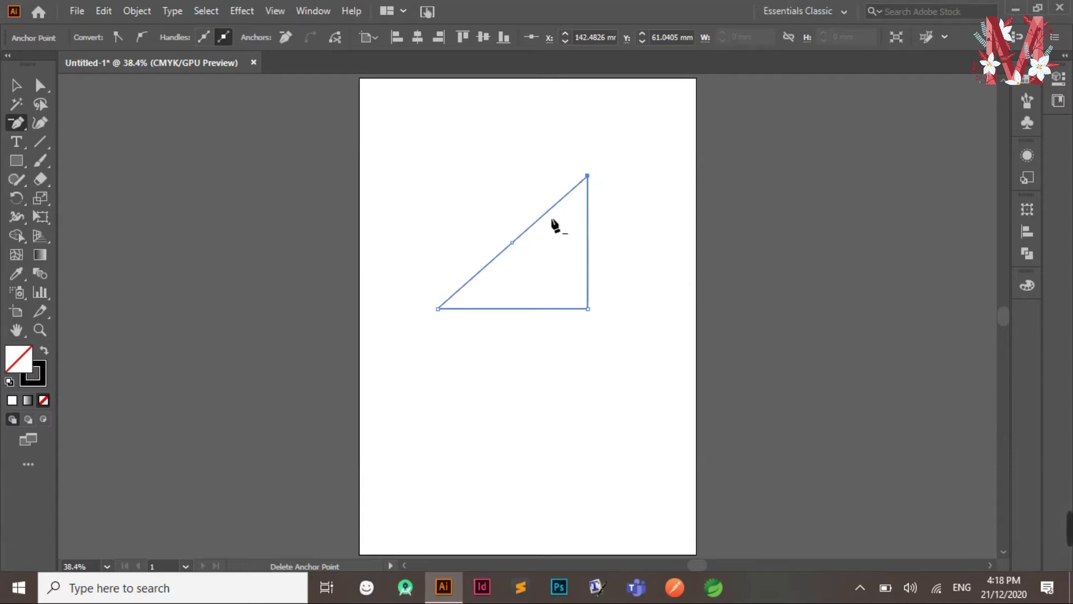
{"action": "key", "text": "ctrl"}
{"action": "key", "text": "ctrl+z"}
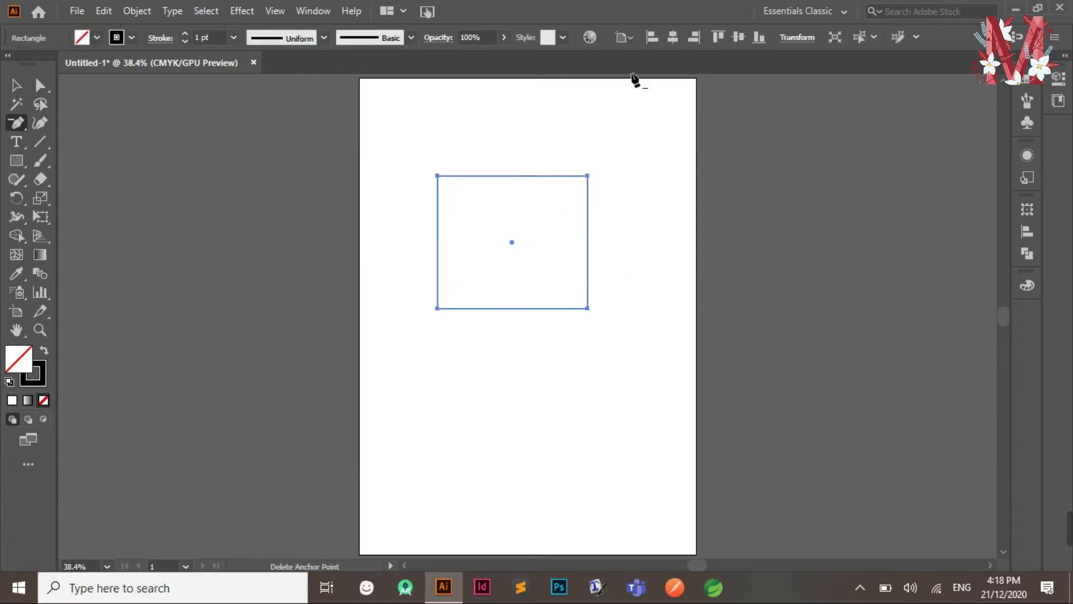
{"action": "key", "text": "v"}
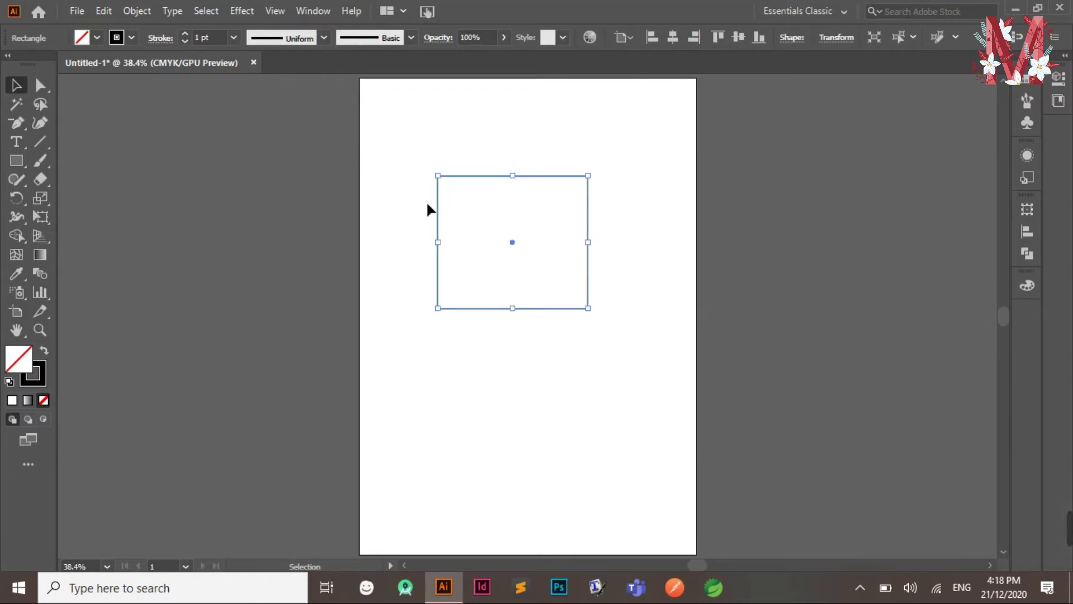
Try deleting both anchor points on the rectangle's left side, and undo the two deletions
{"action": "left_click", "coordinate": [438, 175]}
{"action": "left_click", "coordinate": [587, 176]}
{"action": "left_click", "coordinate": [441, 309]}
{"action": "left_click", "coordinate": [11, 123]}
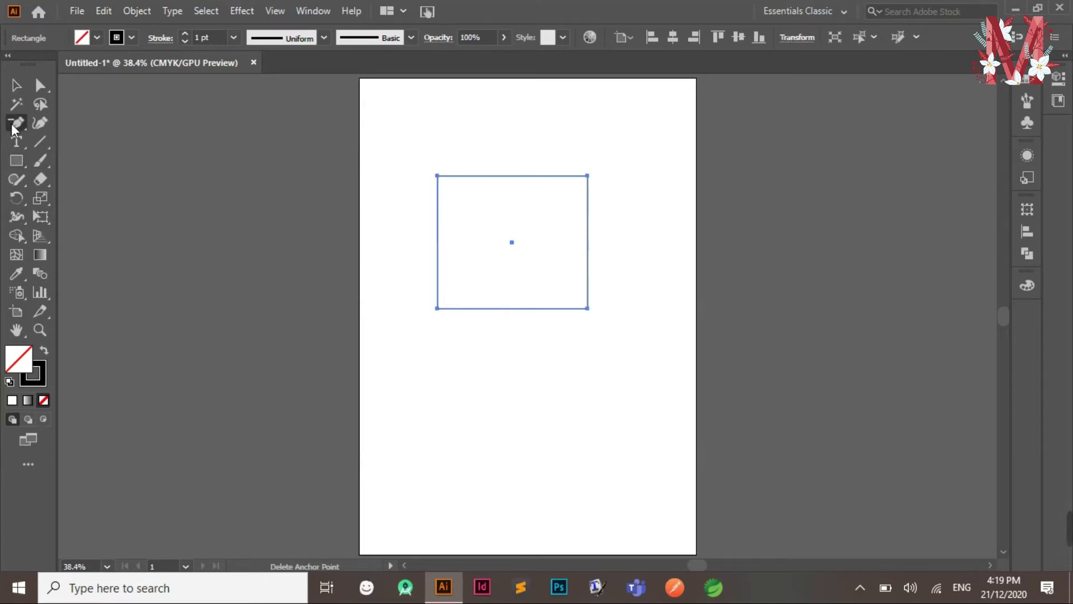
{"action": "left_click", "coordinate": [437, 176]}
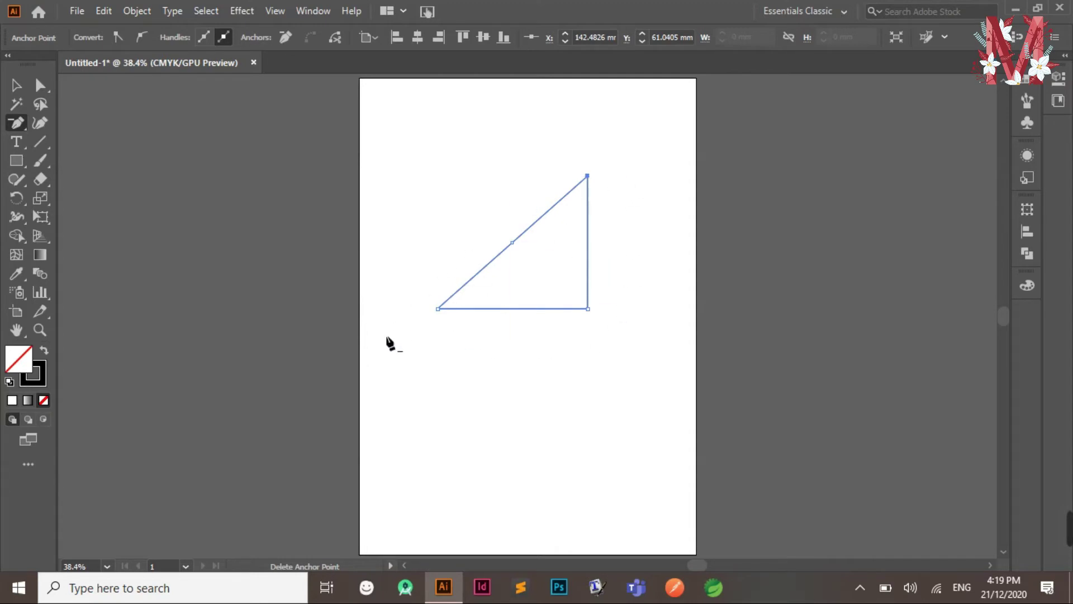
{"action": "left_click", "coordinate": [438, 309]}
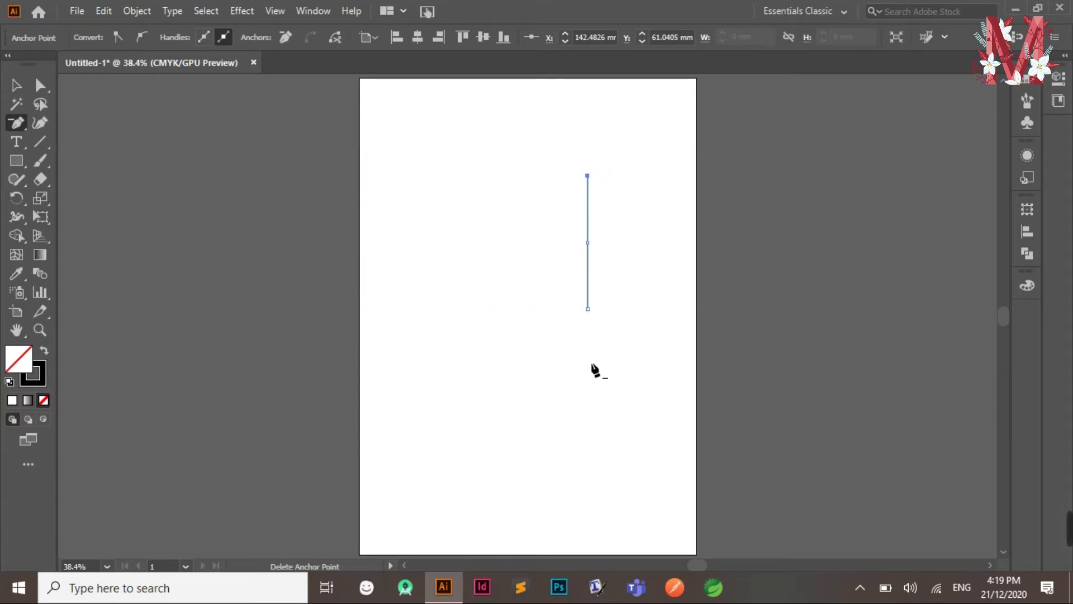
{"action": "left_click", "coordinate": [16, 85]}
{"action": "key", "text": "ctrl+z"}
{"action": "key", "text": "ctrl+z"}
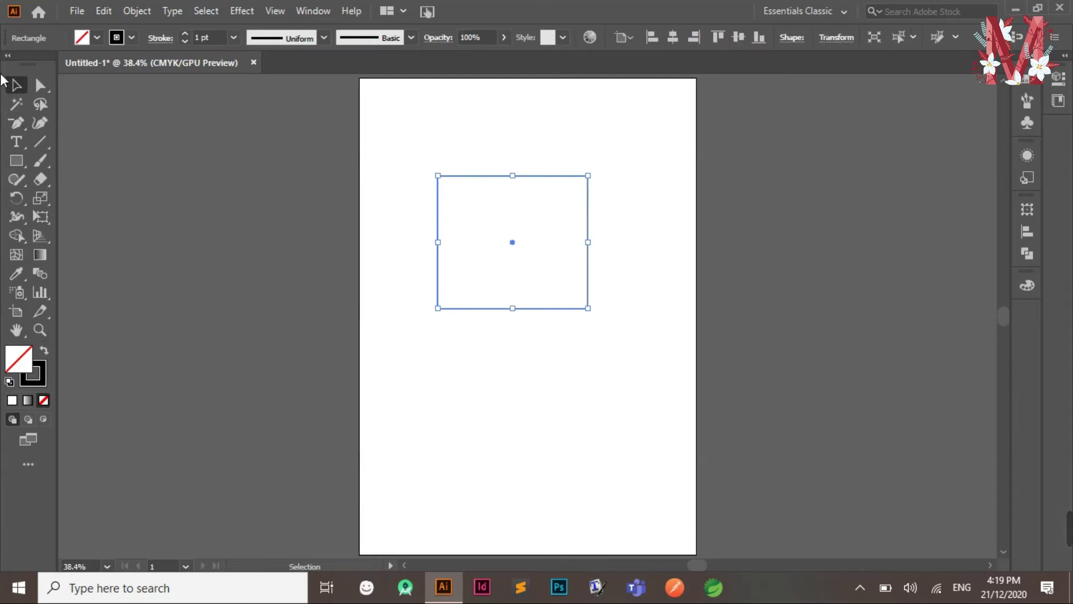
{"action": "left_click", "coordinate": [16, 125]}
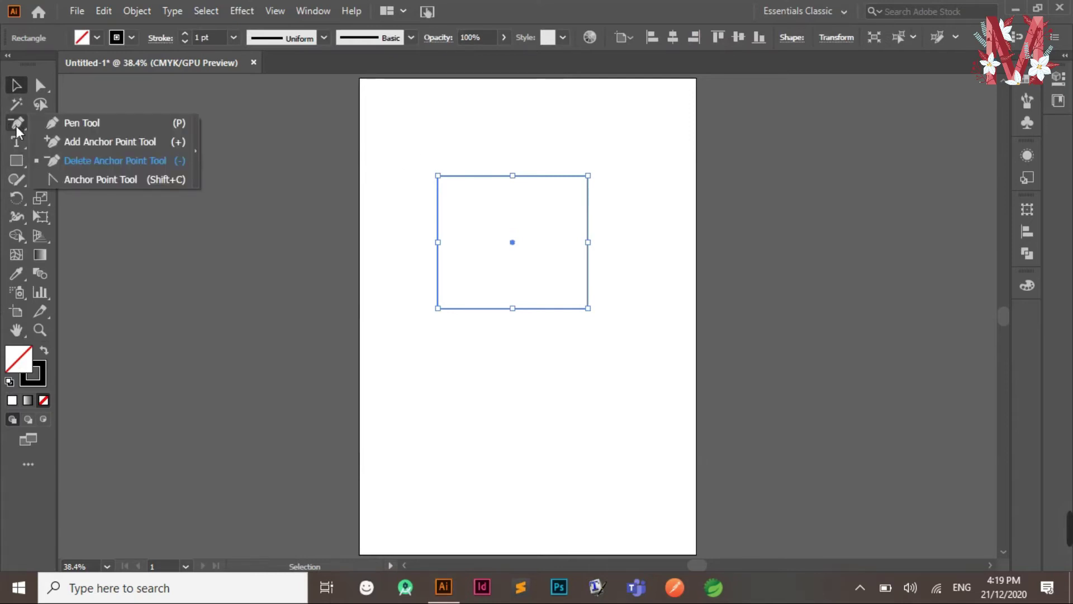
{"action": "left_click", "coordinate": [67, 147]}
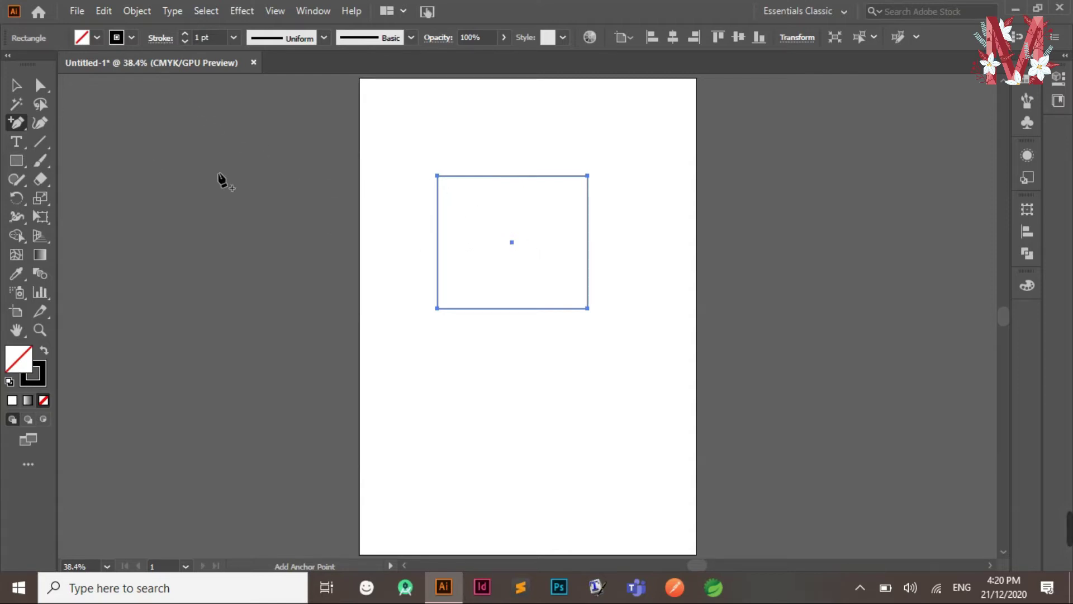
{"action": "left_click_drag", "start_coordinate": [30, 124], "coordinate": [95, 122]}
Try moving the rectangle's upper-left corner outward and its lower-right corner deep inward with Direct Selection, and undo both moves
{"action": "left_click", "coordinate": [39, 85]}
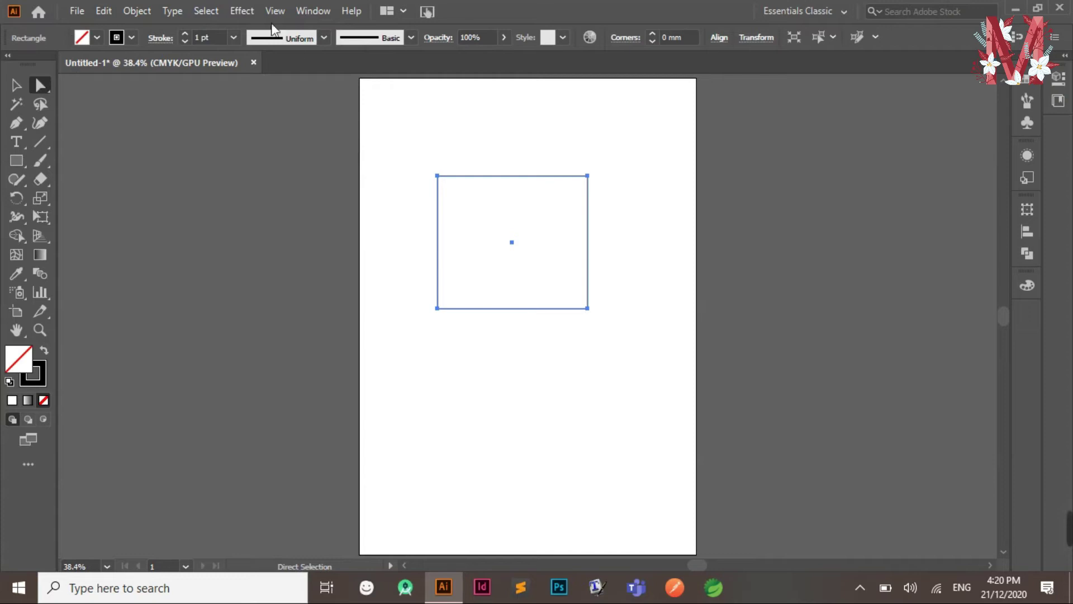
{"action": "left_click_drag", "start_coordinate": [441, 180], "coordinate": [394, 155]}
{"action": "left_click", "coordinate": [438, 177]}
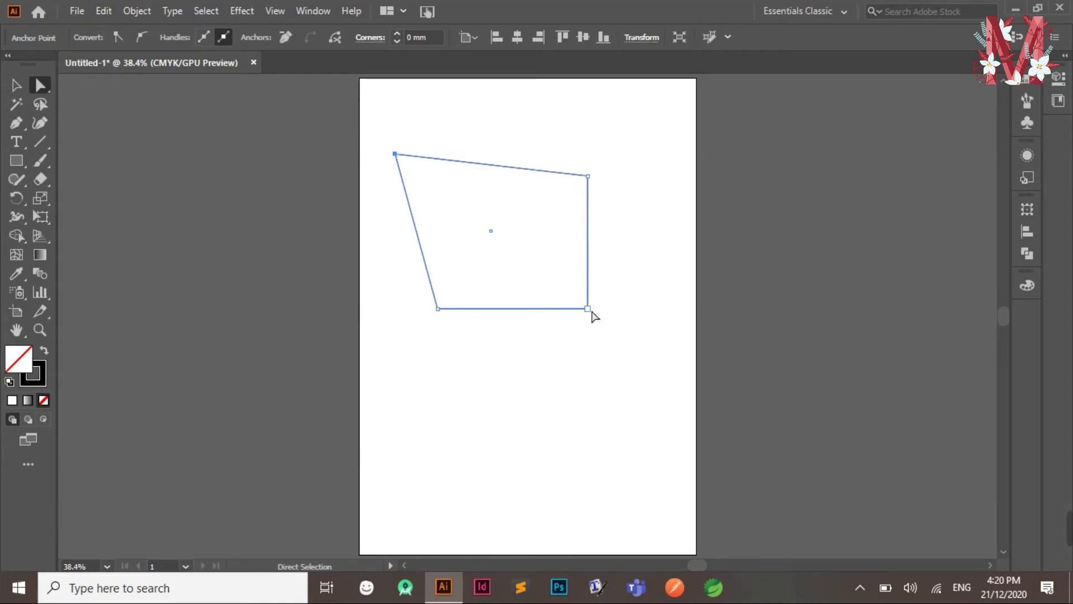
{"action": "left_click_drag", "start_coordinate": [589, 309], "coordinate": [439, 190]}
{"action": "left_click", "coordinate": [615, 263]}
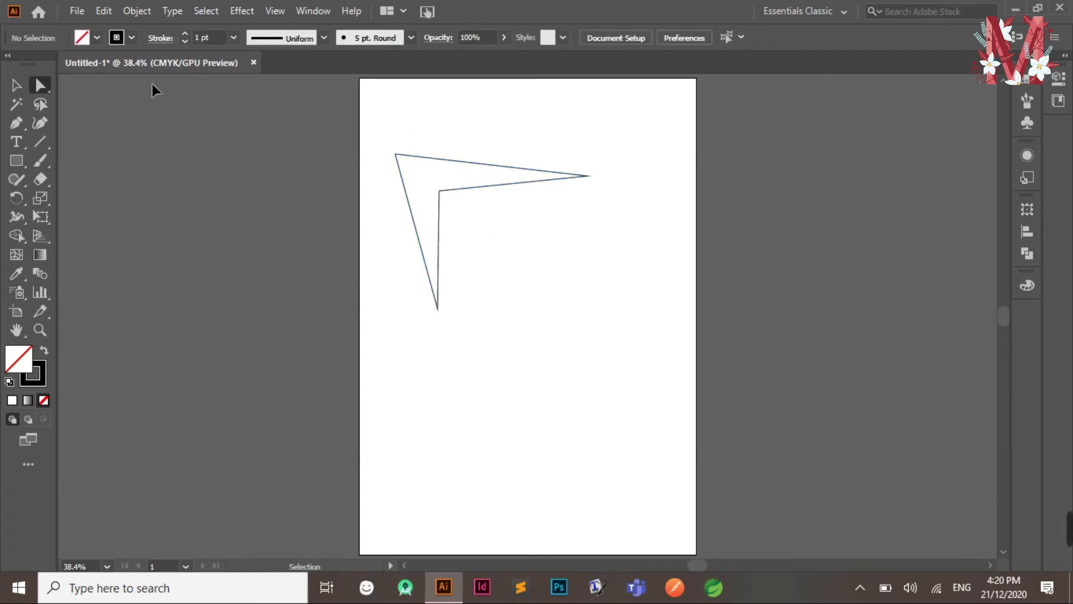
{"action": "key", "text": "ctrl+z"}
{"action": "key", "text": "ctrl+z"}
{"action": "key", "text": "ctrl+z"}
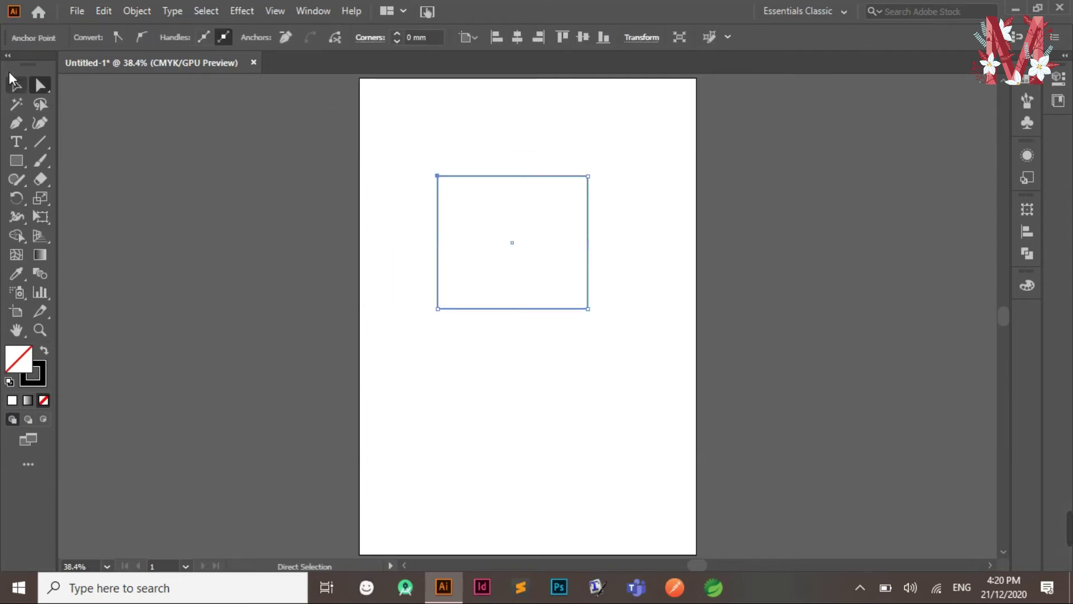
Add two anchor points on the rectangle's top edge, at about X 75 mm and X 123 mm
{"action": "left_click", "coordinate": [15, 85]}
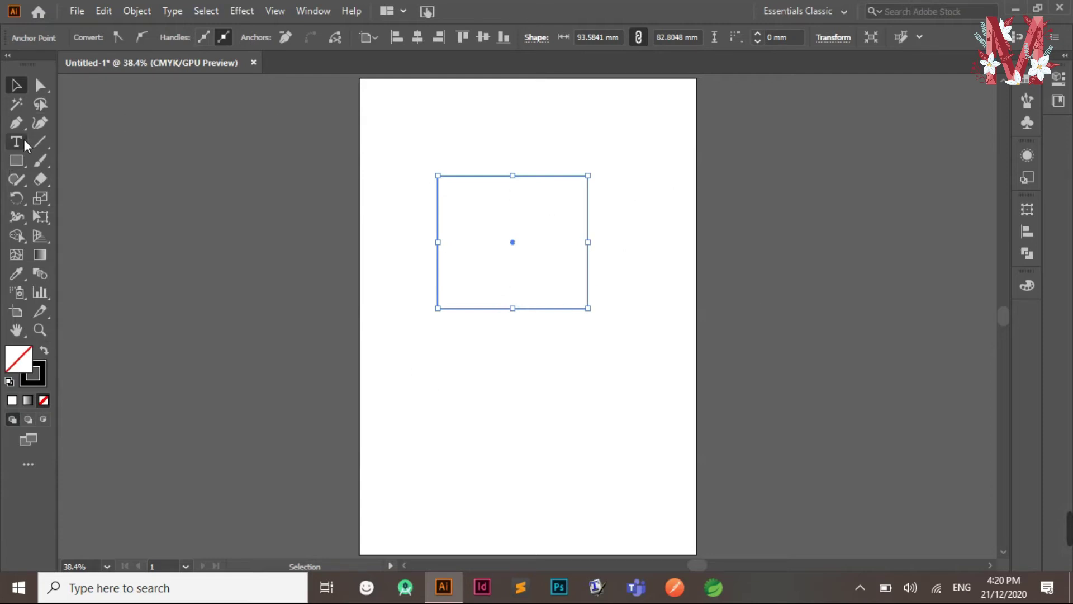
{"action": "left_click_drag", "start_coordinate": [16, 131], "coordinate": [93, 142]}
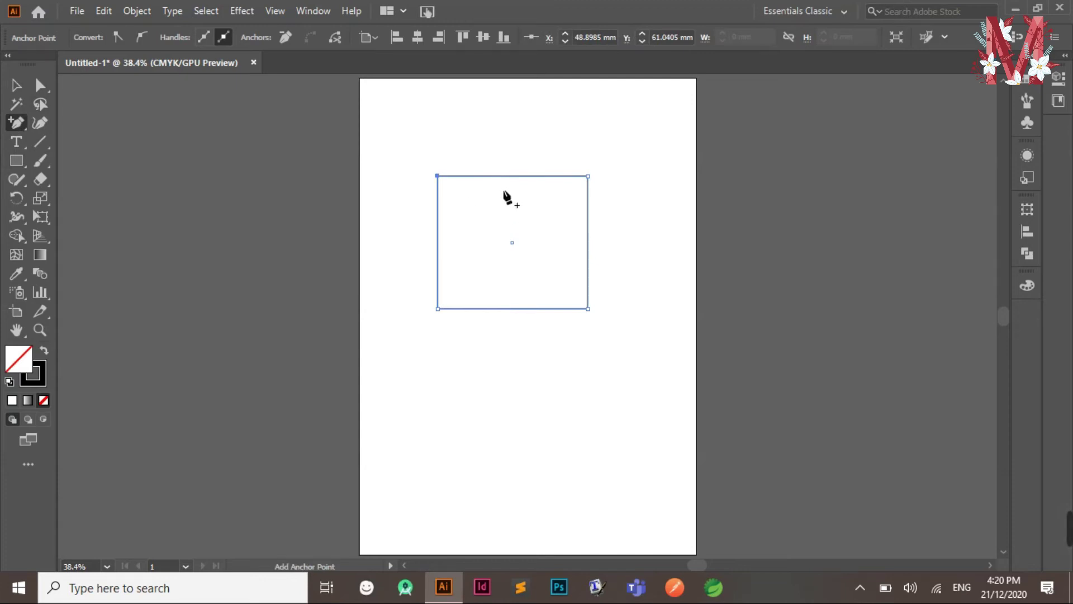
{"action": "key", "text": "ctrl+space"}
{"action": "left_click_drag", "start_coordinate": [505, 196], "coordinate": [601, 297]}
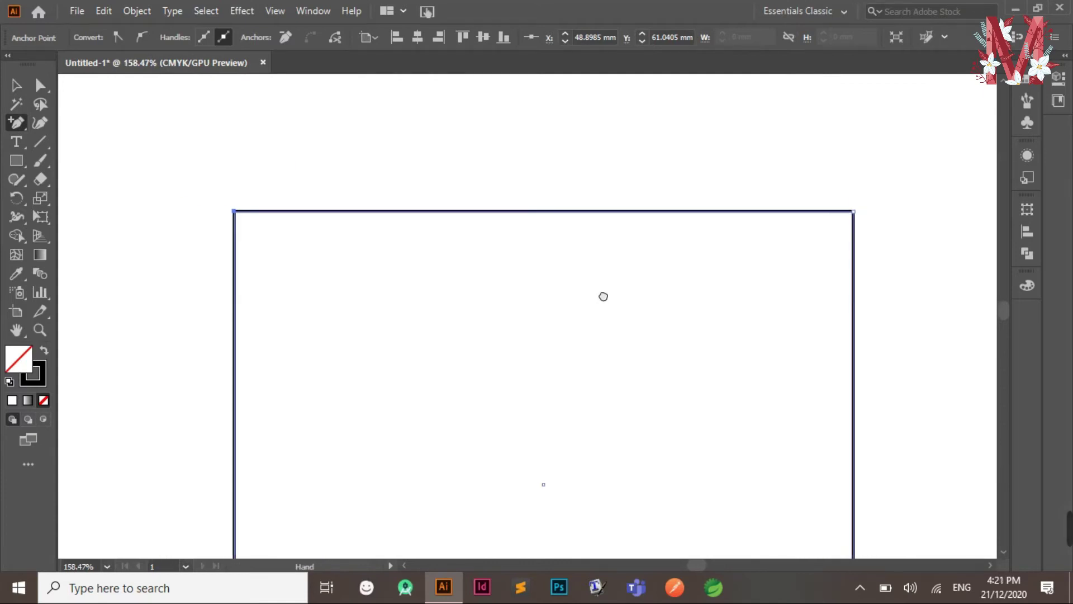
{"action": "left_click", "coordinate": [404, 211]}
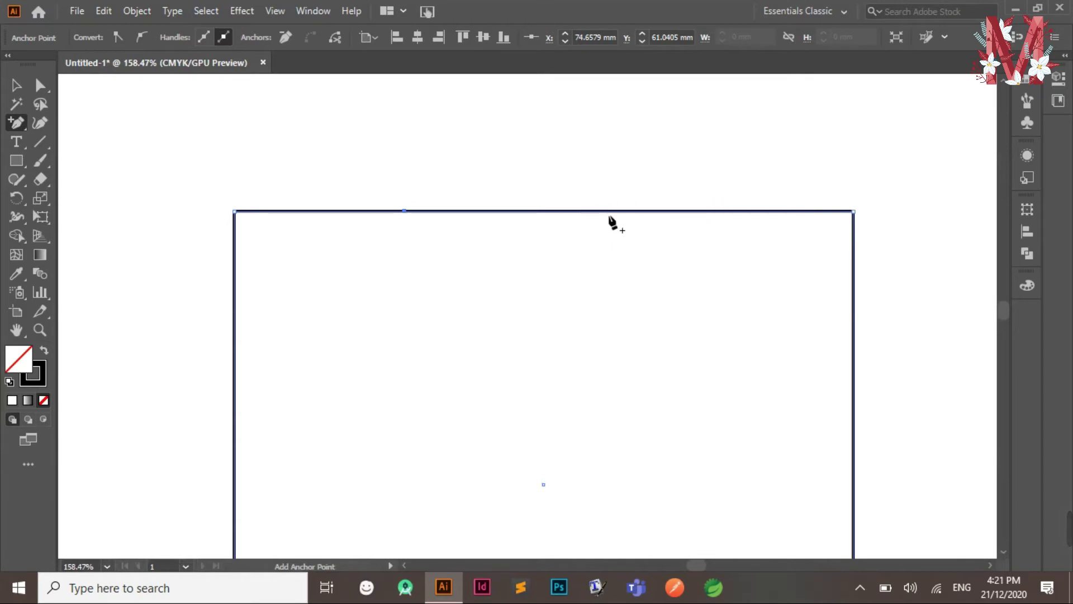
{"action": "left_click", "coordinate": [723, 210]}
Raise the left added anchor to about Y 43 mm and move the right one to about X 97 mm, Y 70 mm
{"action": "left_click", "coordinate": [15, 87]}
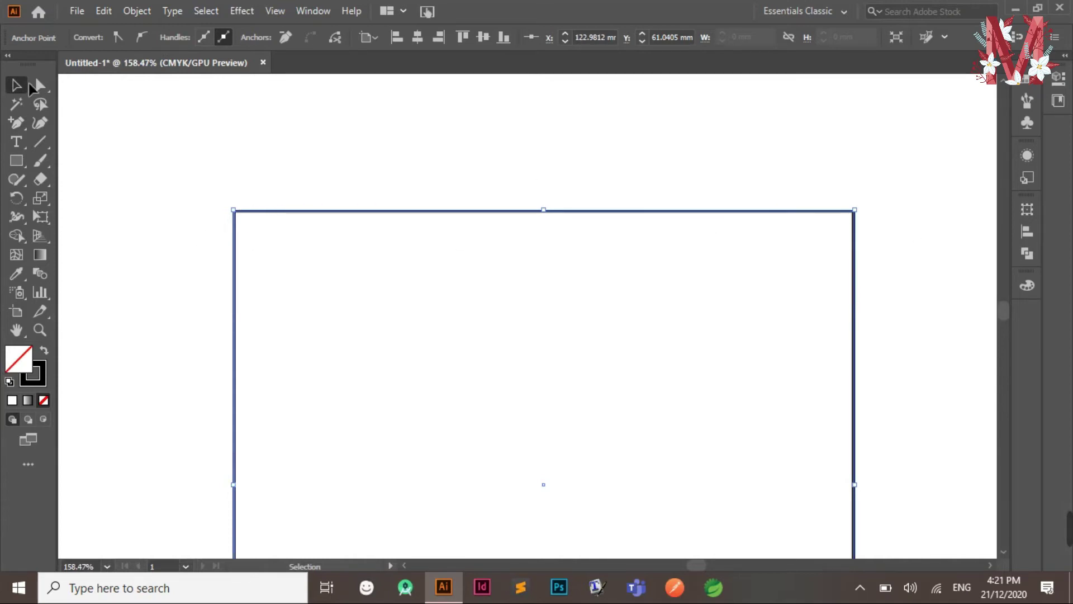
{"action": "left_click", "coordinate": [40, 85]}
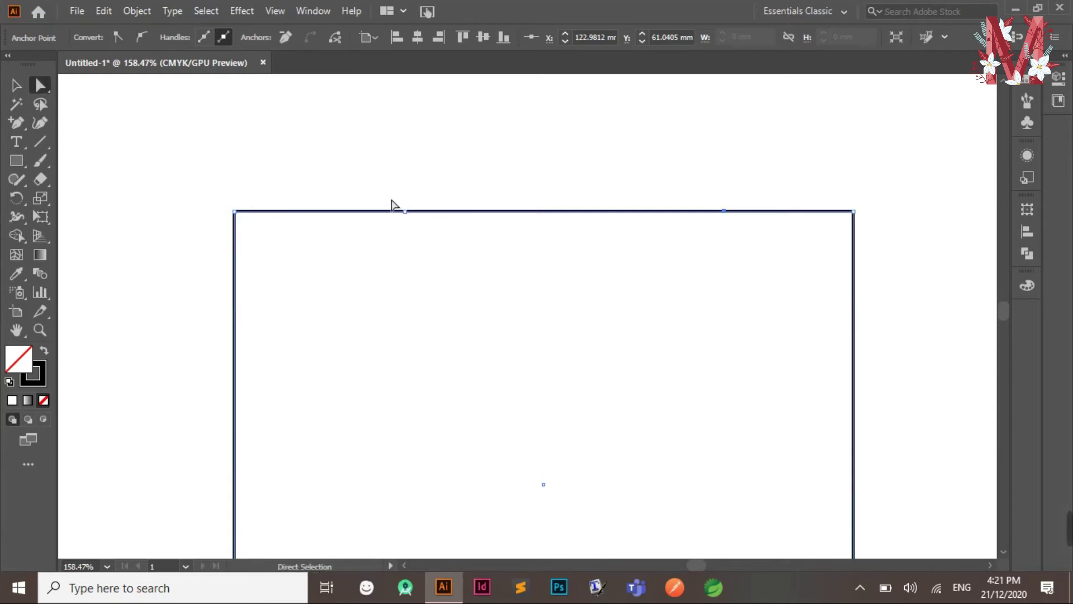
{"action": "left_click", "coordinate": [405, 213]}
{"action": "left_click_drag", "start_coordinate": [407, 213], "coordinate": [408, 89]}
{"action": "left_click_drag", "start_coordinate": [727, 212], "coordinate": [553, 266]}
{"action": "scroll", "coordinate": [790, 338], "scroll_direction": "down", "scroll_amount": 3}
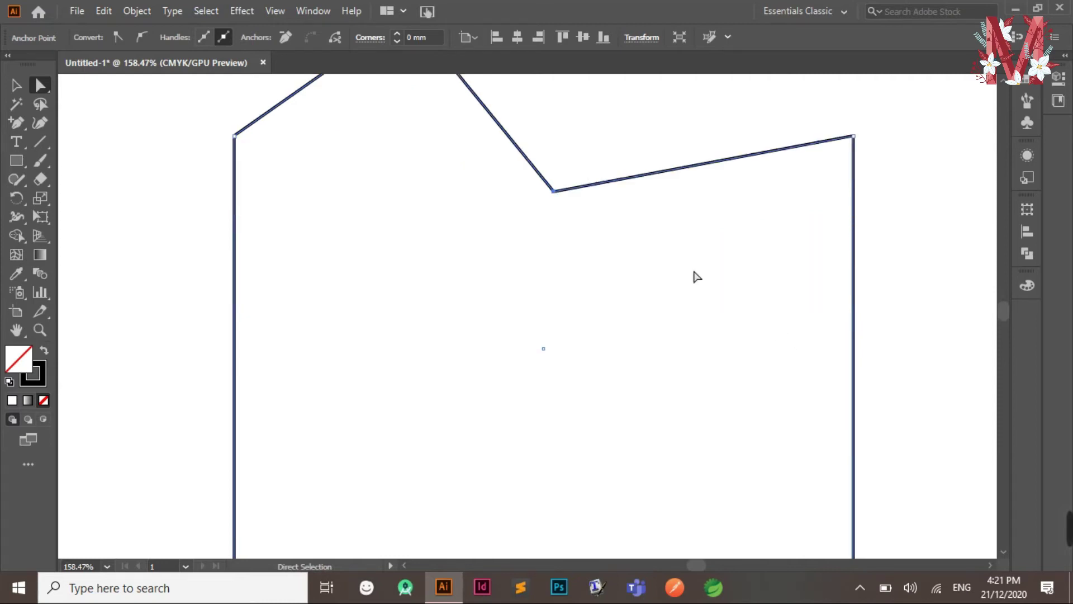
{"action": "left_click", "coordinate": [687, 272]}
{"action": "scroll", "coordinate": [699, 281], "scroll_direction": "down", "scroll_amount": 6}
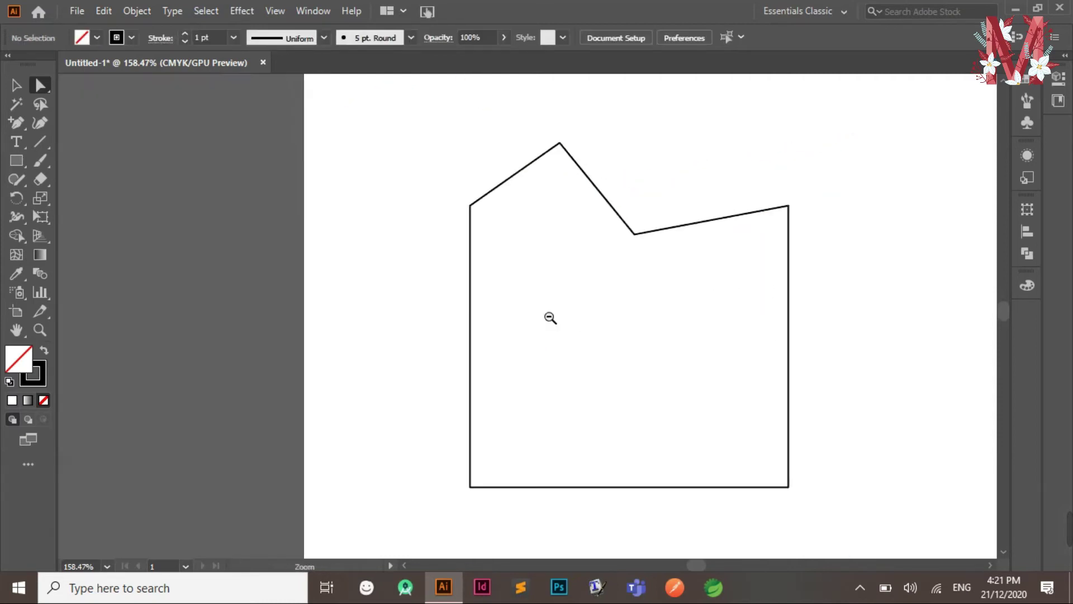
{"action": "scroll", "coordinate": [592, 313], "scroll_direction": "up", "scroll_amount": 2}
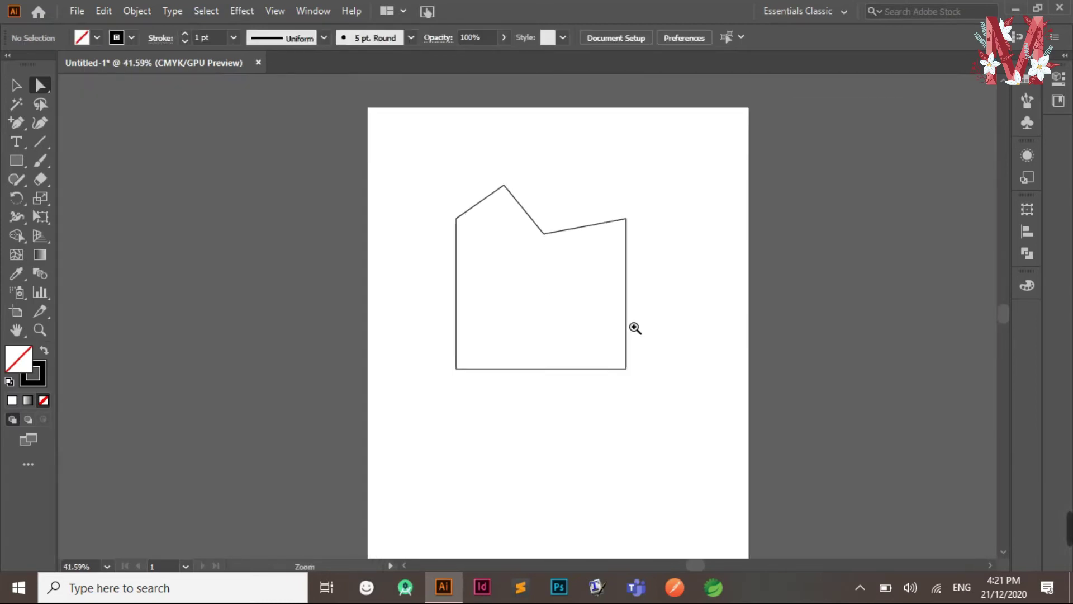
{"action": "scroll", "coordinate": [510, 280], "scroll_direction": "up", "scroll_amount": 2}
{"action": "left_click_drag", "start_coordinate": [565, 179], "coordinate": [539, 303]}
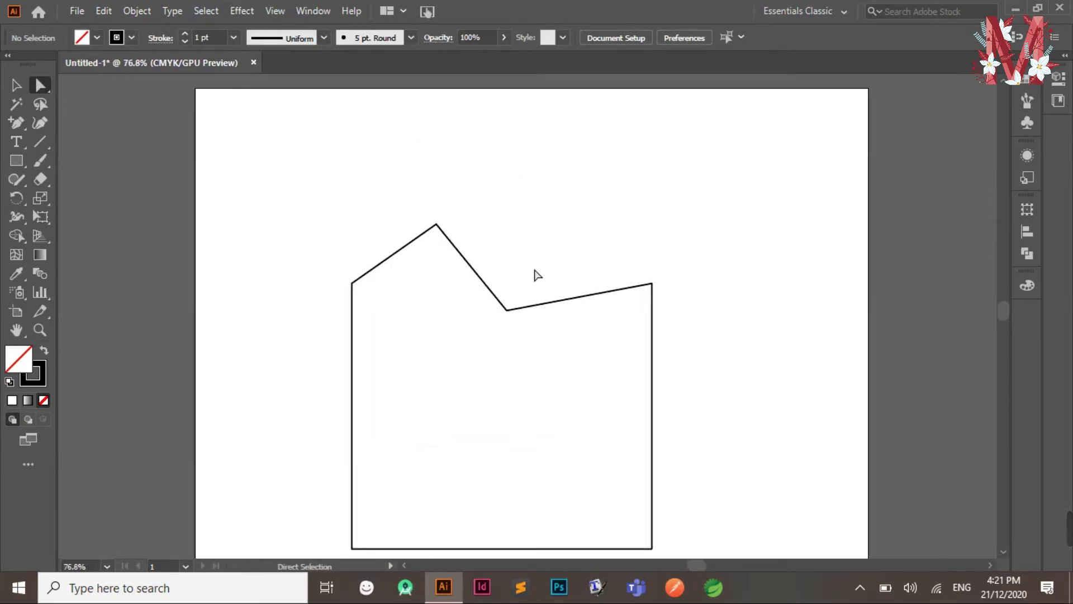
Convert the peak of the shape's top edge into a smooth curve with the Anchor Point tool
{"action": "left_click", "coordinate": [17, 126]}
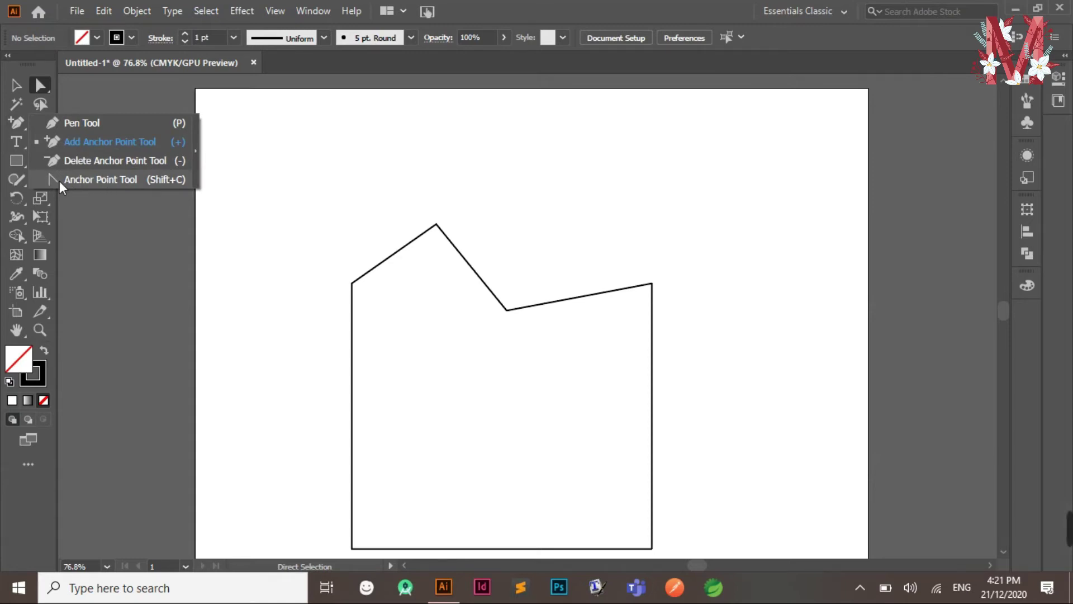
{"action": "left_click", "coordinate": [91, 180]}
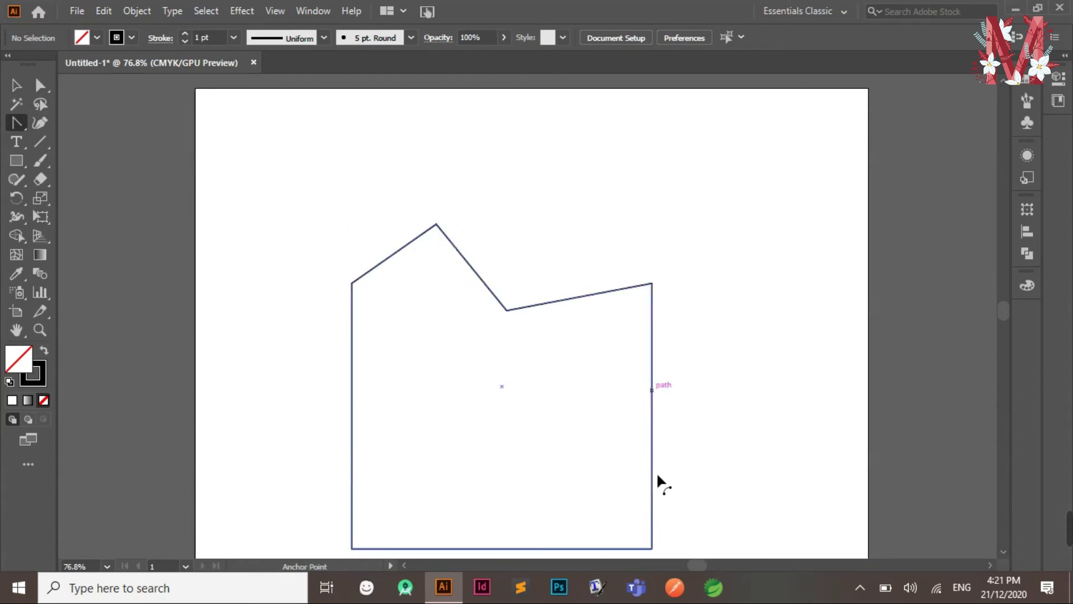
{"action": "left_click", "coordinate": [21, 119]}
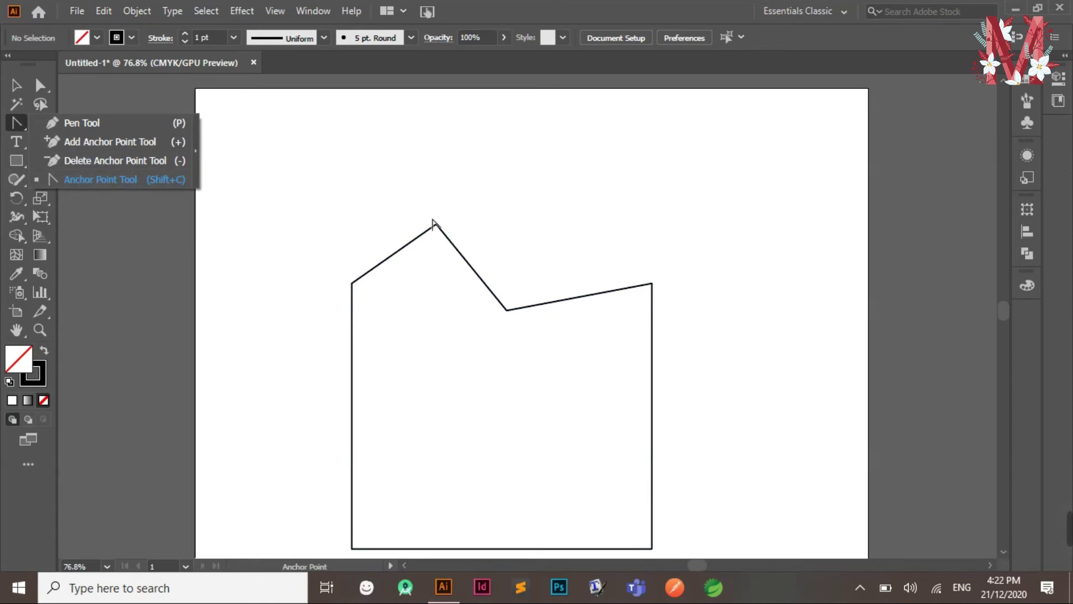
{"action": "left_click_drag", "start_coordinate": [326, 230], "coordinate": [345, 241]}
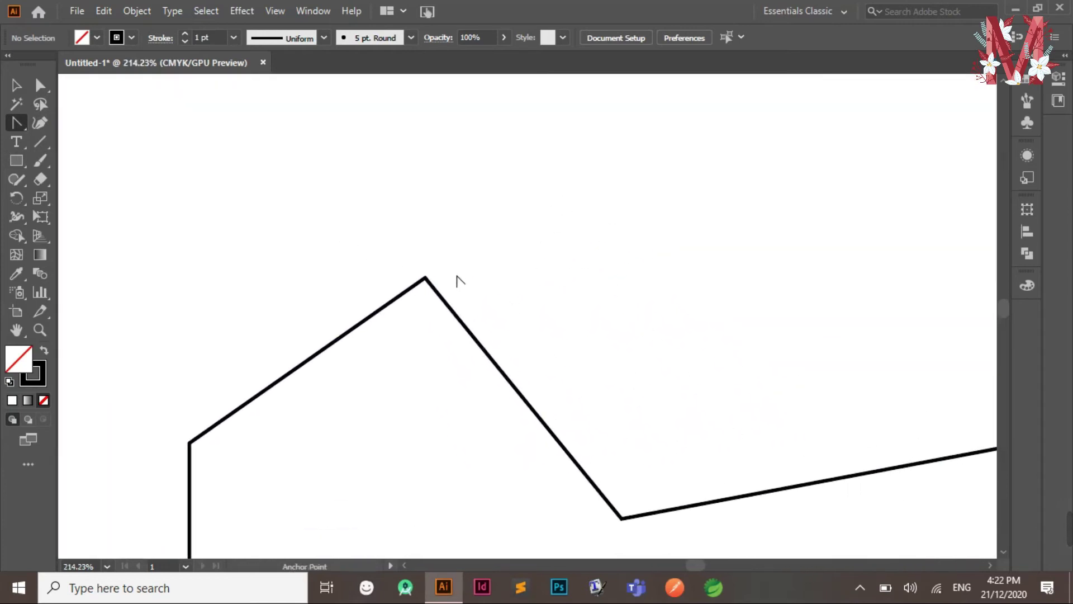
{"action": "left_click_drag", "start_coordinate": [426, 279], "coordinate": [553, 234]}
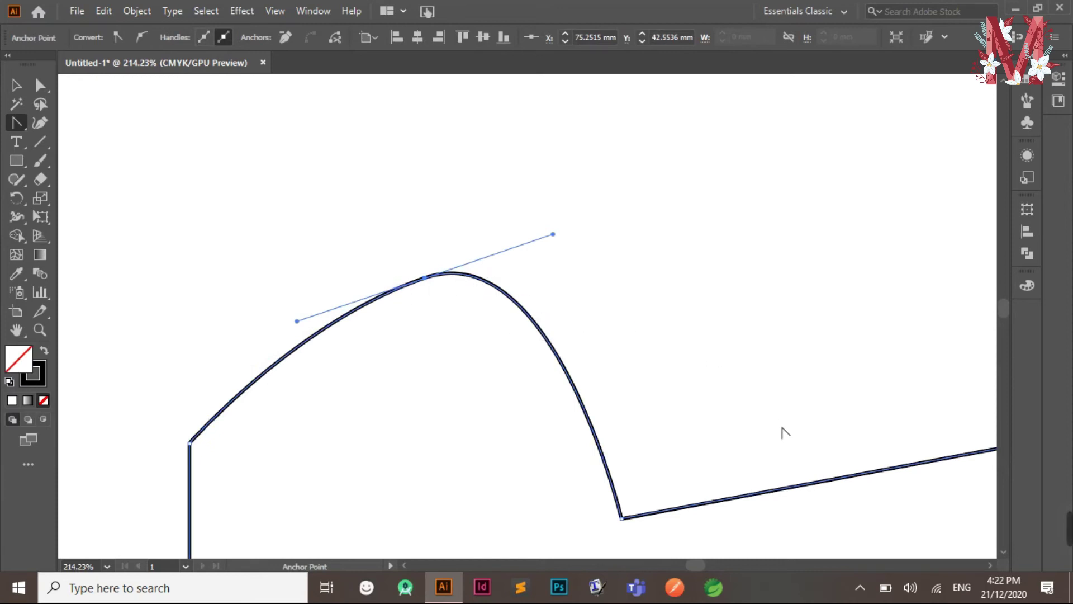
Convert the upper-right corner and the valley point of the top edge into smooth curves by pulling out their handles
{"action": "left_click_drag", "start_coordinate": [782, 429], "coordinate": [565, 347]}
{"action": "left_click_drag", "start_coordinate": [603, 385], "coordinate": [886, 401]}
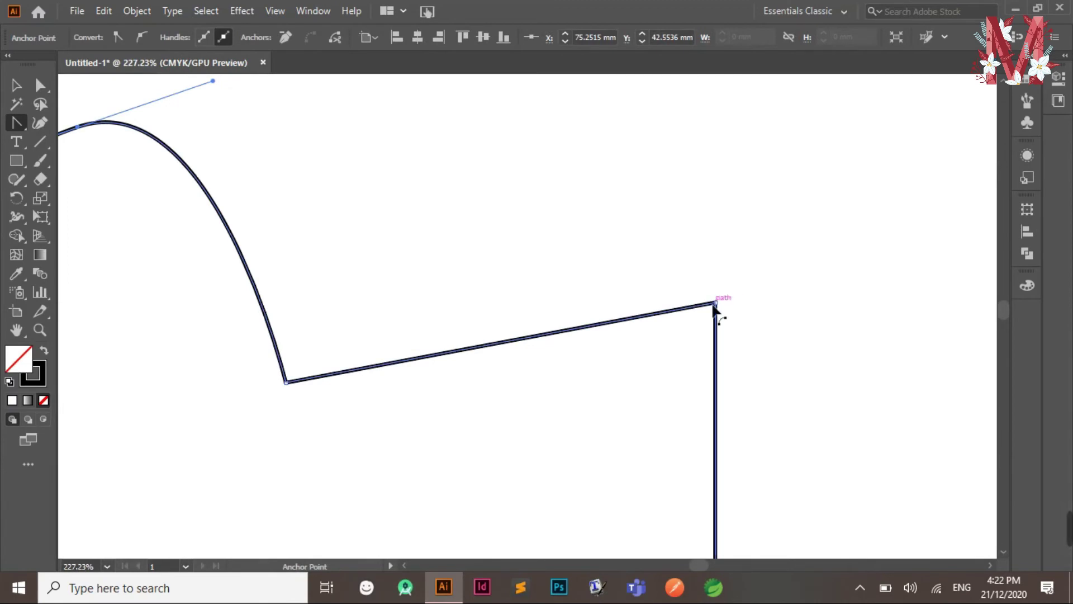
{"action": "left_click_drag", "start_coordinate": [715, 305], "coordinate": [879, 322]}
{"action": "key", "text": "ctrl+space"}
{"action": "left_click_drag", "start_coordinate": [584, 349], "coordinate": [307, 328]}
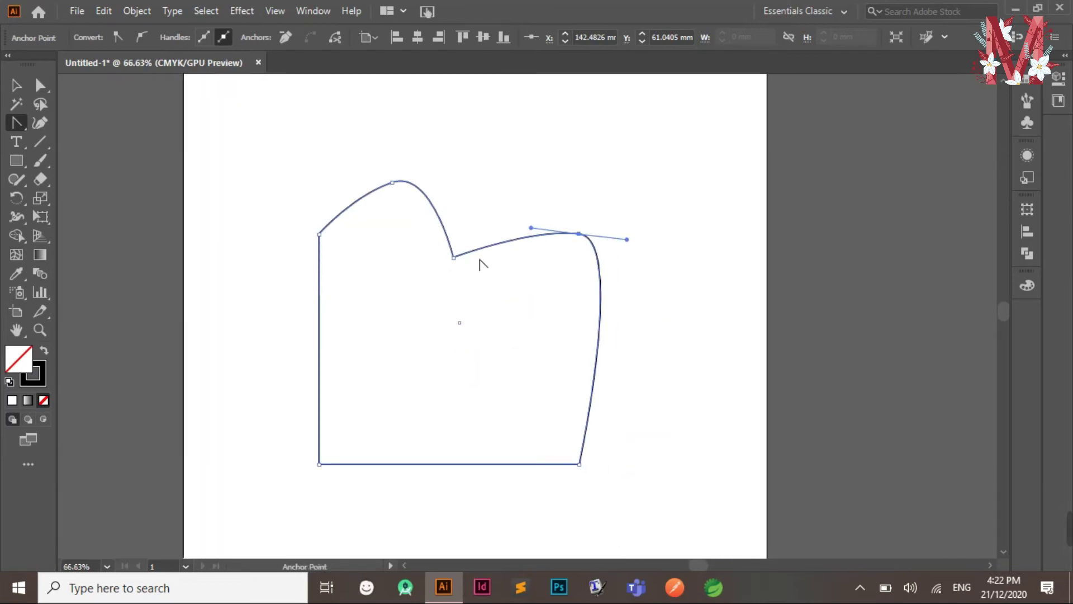
{"action": "left_click_drag", "start_coordinate": [454, 258], "coordinate": [501, 265]}
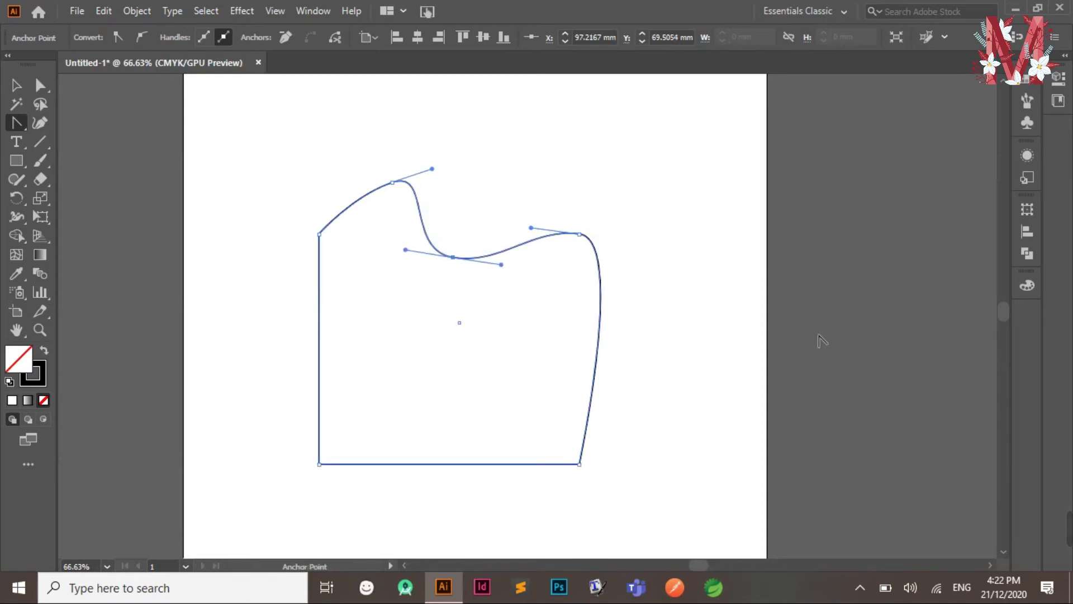
Delete the whole curved shape from the artboard
{"action": "left_click_drag", "start_coordinate": [671, 317], "coordinate": [534, 319]}
{"action": "left_click_drag", "start_coordinate": [622, 333], "coordinate": [597, 311]}
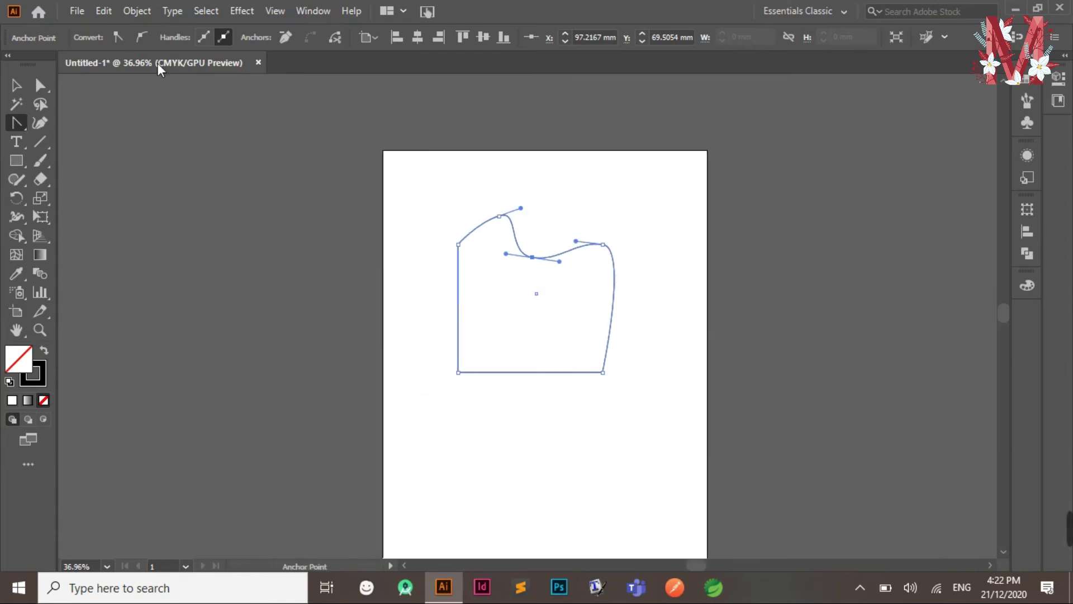
{"action": "left_click", "coordinate": [16, 124]}
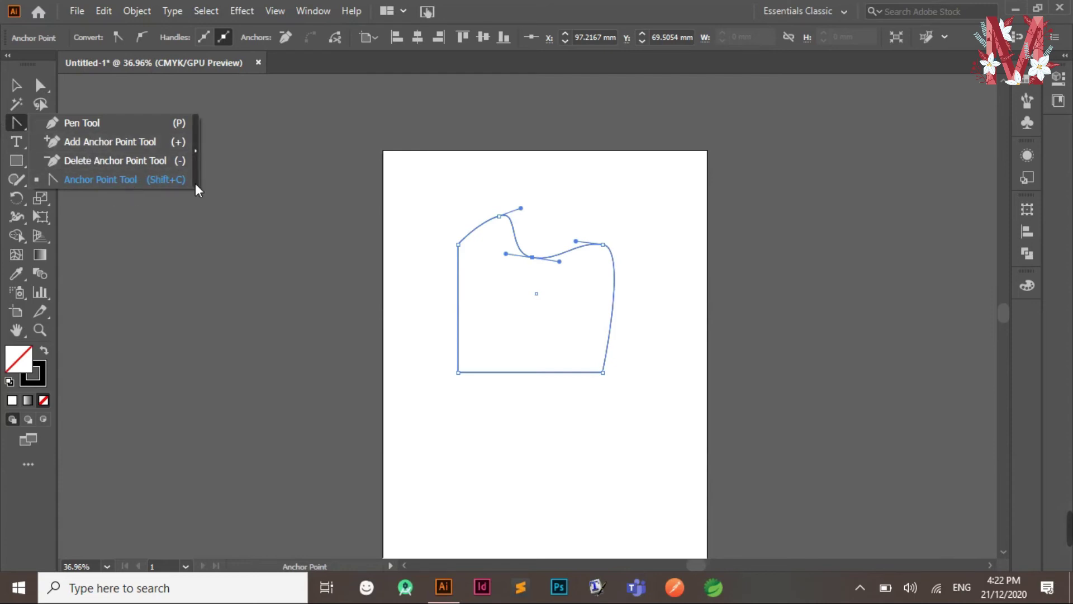
{"action": "key", "text": "v"}
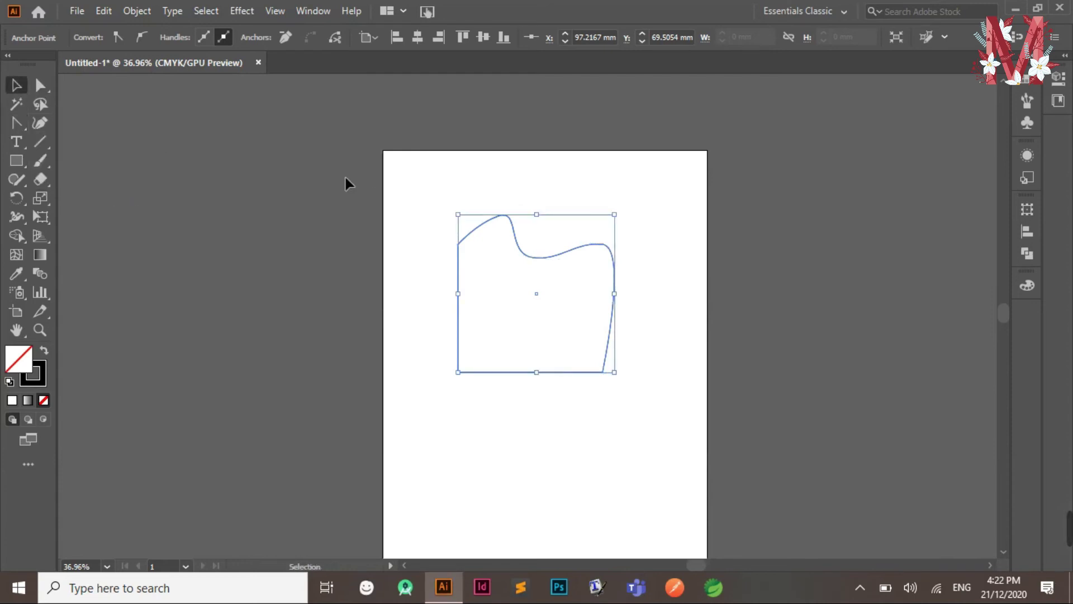
{"action": "left_click", "coordinate": [419, 179]}
{"action": "left_click_drag", "start_coordinate": [407, 162], "coordinate": [701, 412]}
{"action": "key", "text": "Delete"}
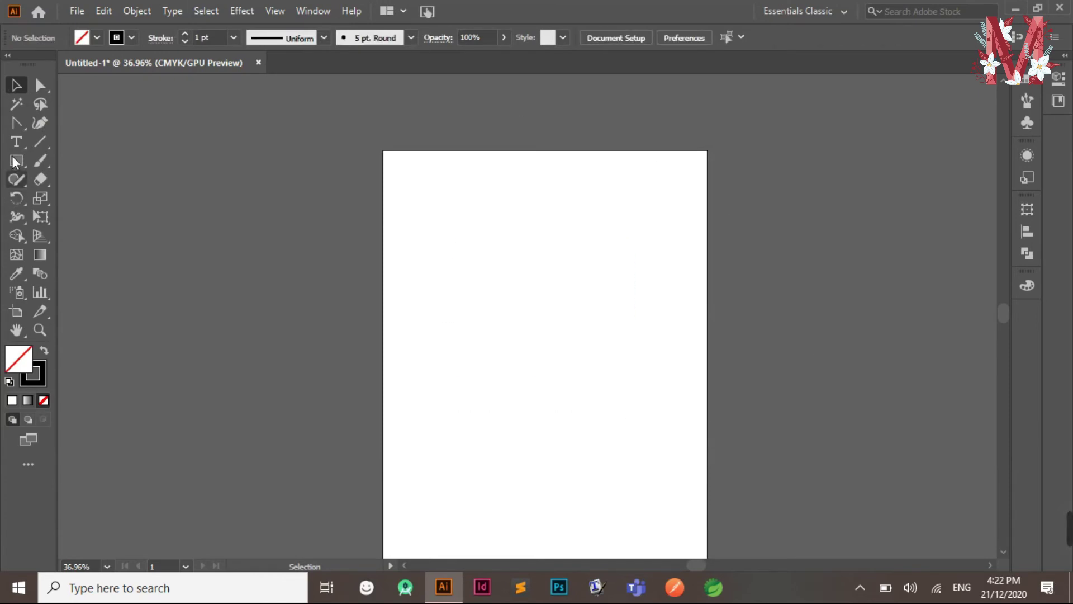
Draw a new square on the artboard's upper half and add an anchor point mid-way along its top edge, at about X 111 mm
{"action": "left_click_drag", "start_coordinate": [16, 160], "coordinate": [73, 162]}
{"action": "left_click_drag", "start_coordinate": [473, 247], "coordinate": [638, 411]}
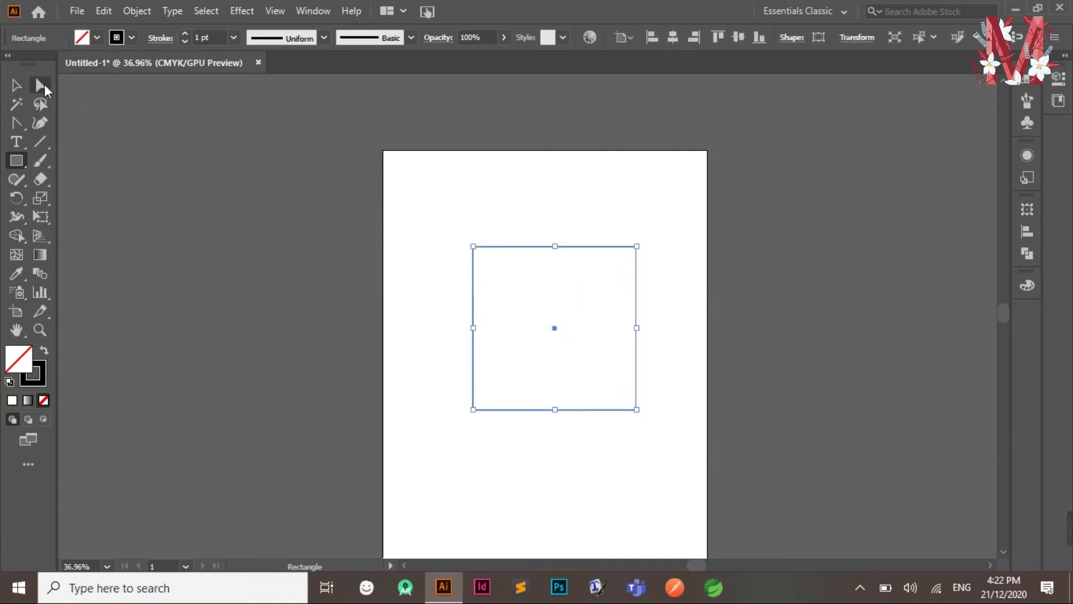
{"action": "left_click", "coordinate": [9, 126]}
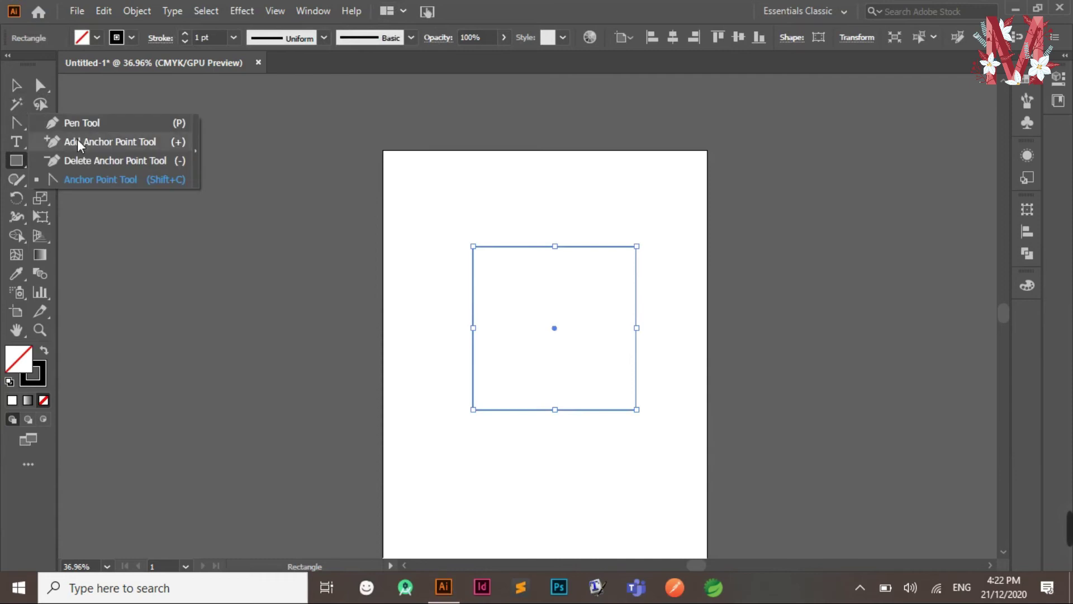
{"action": "left_click", "coordinate": [65, 139]}
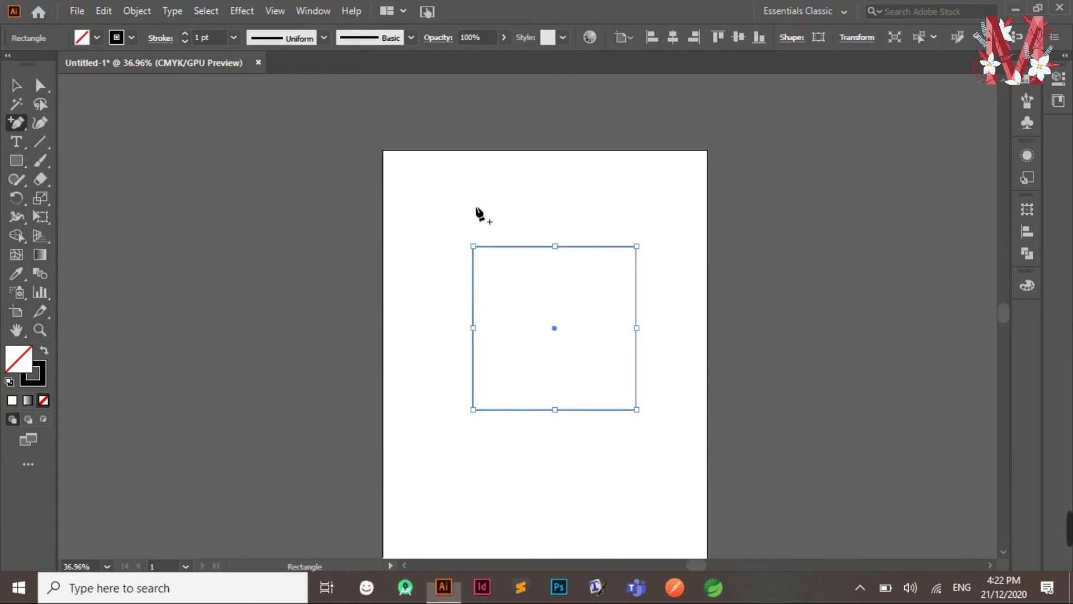
{"action": "left_click", "coordinate": [555, 246]}
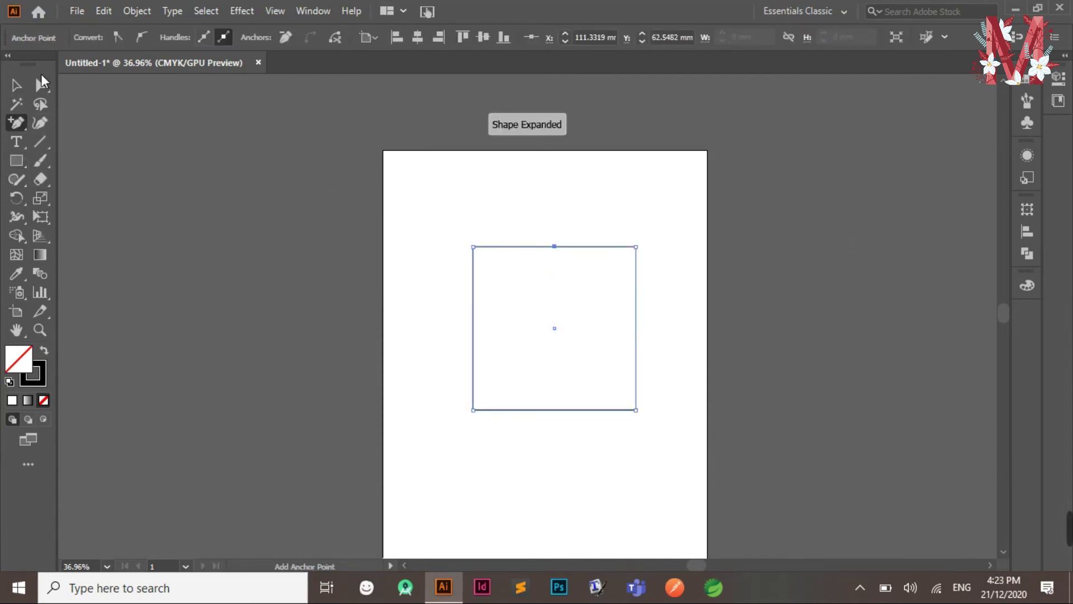
Raise the added anchor to about Y 34 mm and convert it into a smooth, symmetrical arch with horizontal handles
{"action": "left_click", "coordinate": [48, 89]}
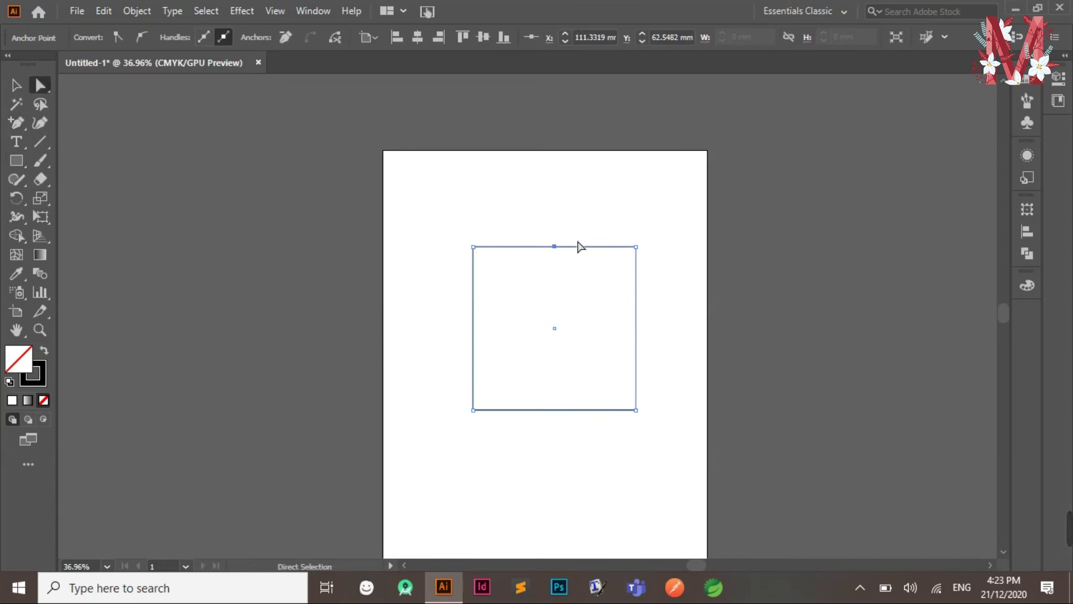
{"action": "left_click", "coordinate": [556, 248]}
{"action": "left_click_drag", "start_coordinate": [557, 249], "coordinate": [556, 204]}
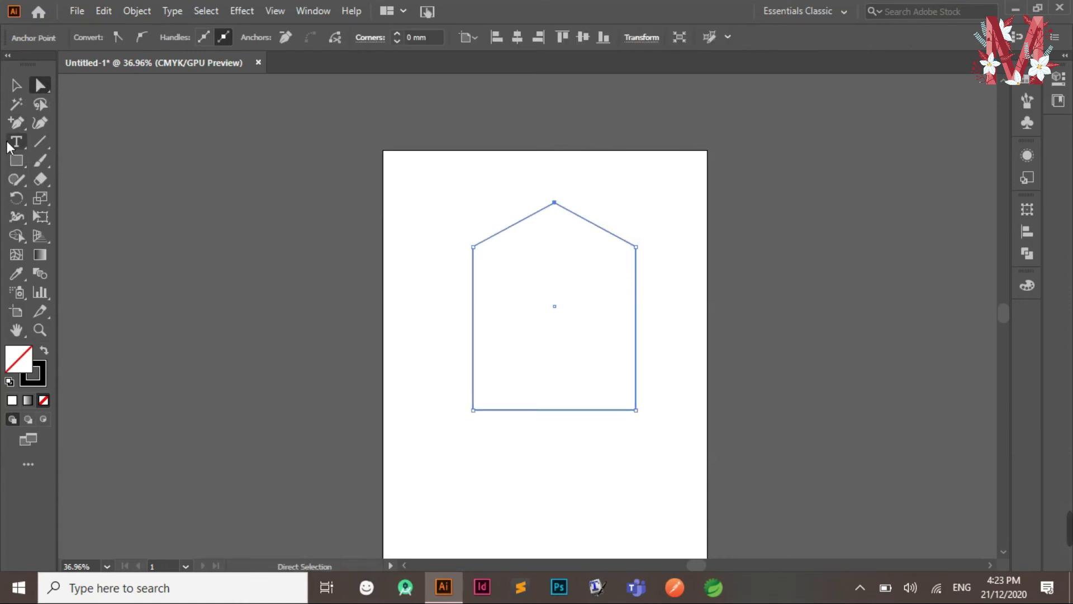
{"action": "left_click", "coordinate": [10, 124]}
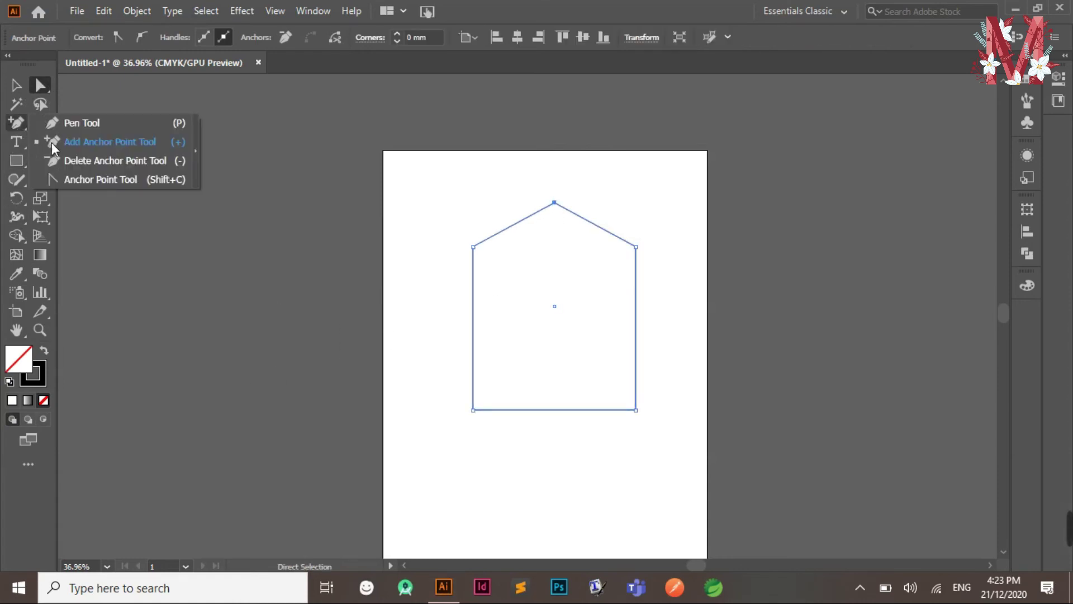
{"action": "left_click", "coordinate": [108, 180]}
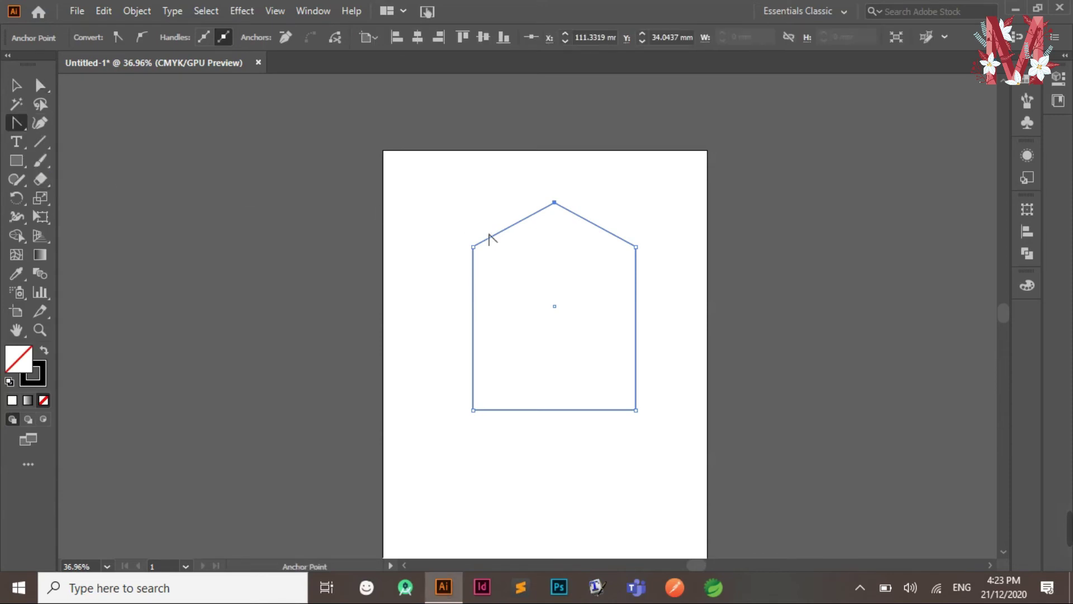
{"action": "left_click_drag", "start_coordinate": [555, 204], "coordinate": [644, 203]}
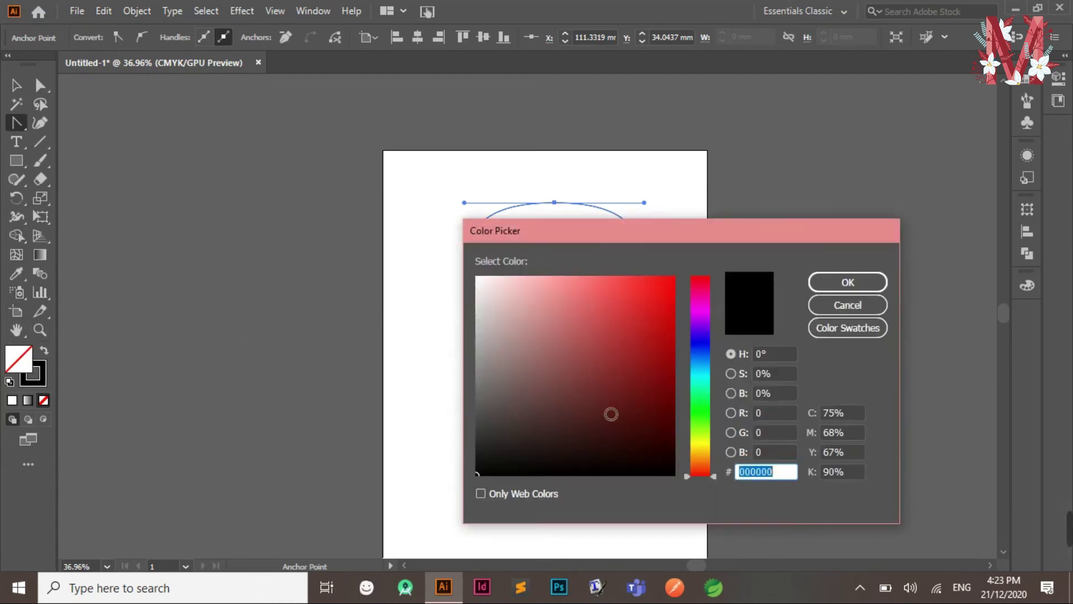
Fill the arched shape with orange F26425
{"action": "left_click_drag", "start_coordinate": [705, 474], "coordinate": [705, 465]}
{"action": "left_click_drag", "start_coordinate": [614, 332], "coordinate": [648, 288]}
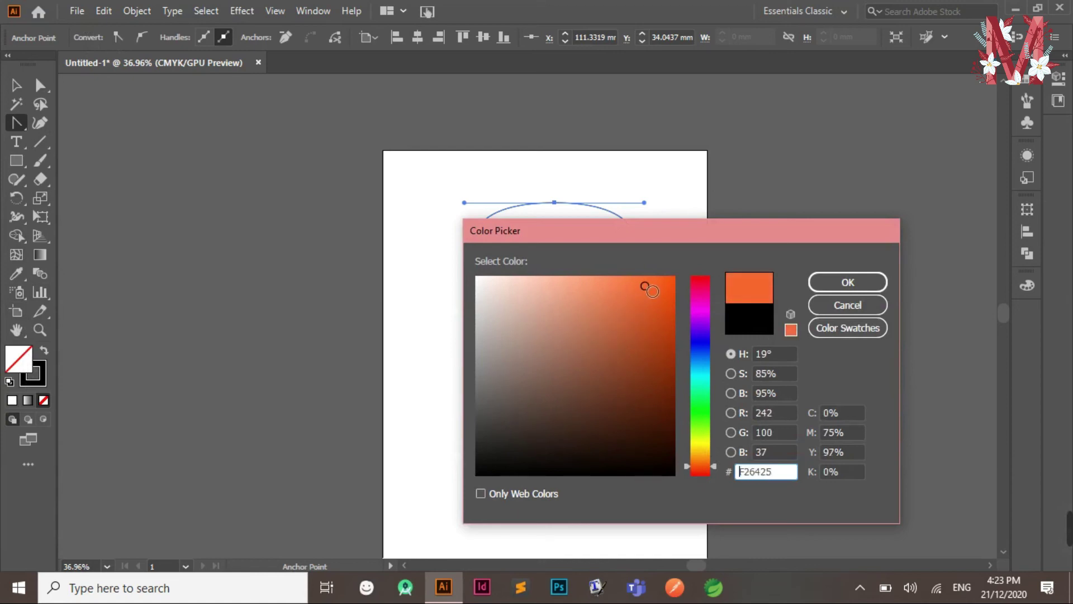
{"action": "left_click", "coordinate": [820, 283]}
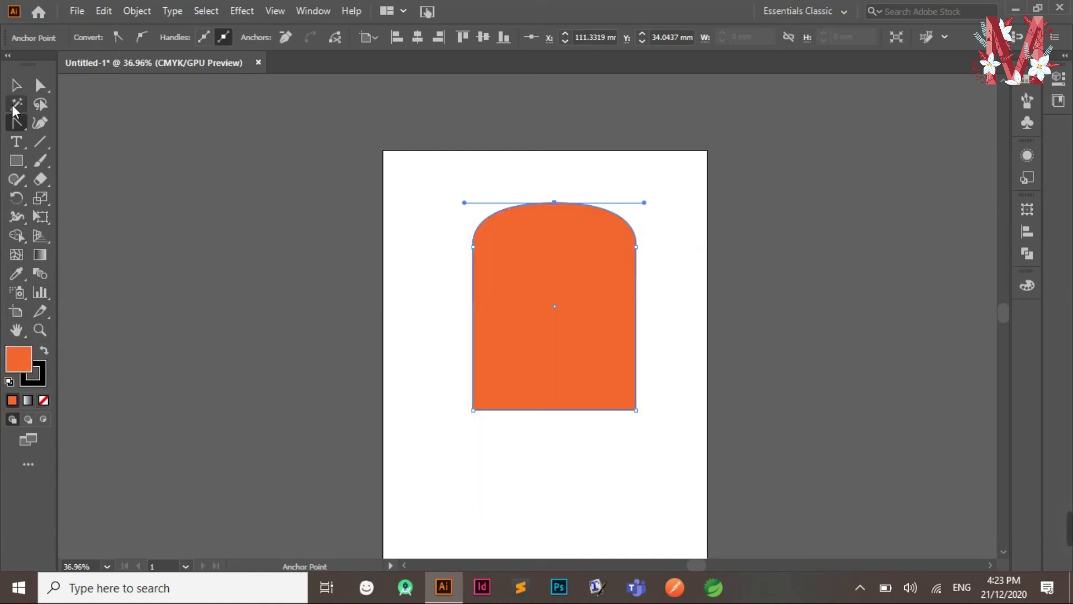
Move the orange arched shape off the artboard onto the empty area on its left side and deselect it
{"action": "left_click", "coordinate": [13, 87]}
{"action": "left_click", "coordinate": [757, 362]}
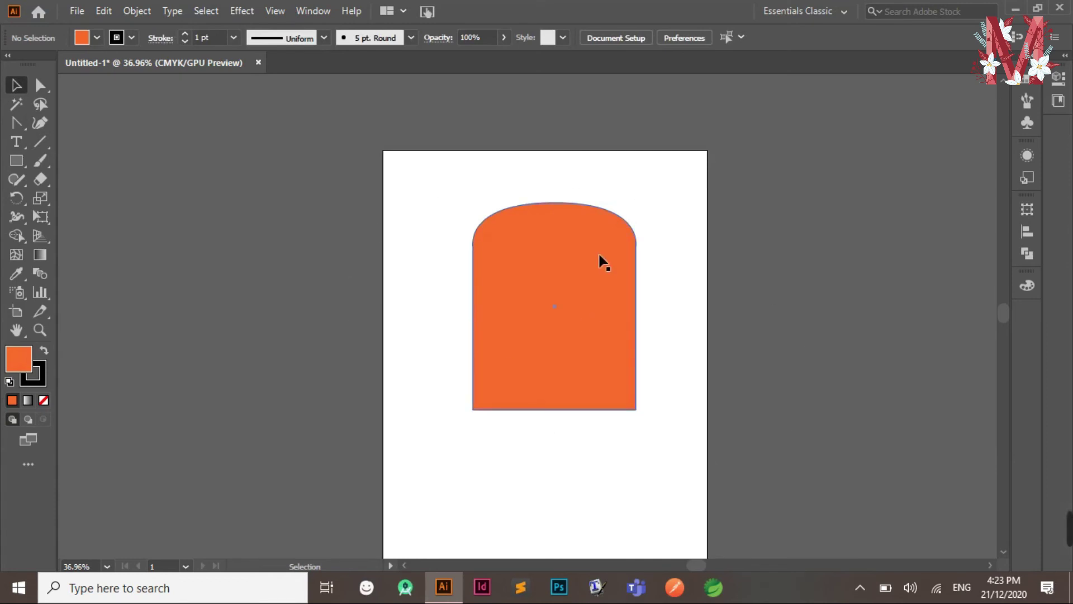
{"action": "left_click_drag", "start_coordinate": [600, 311], "coordinate": [253, 276]}
{"action": "left_click", "coordinate": [333, 137]}
Draw a square of about 100 mm on the artboard and set its fill to none
{"action": "left_click", "coordinate": [17, 160]}
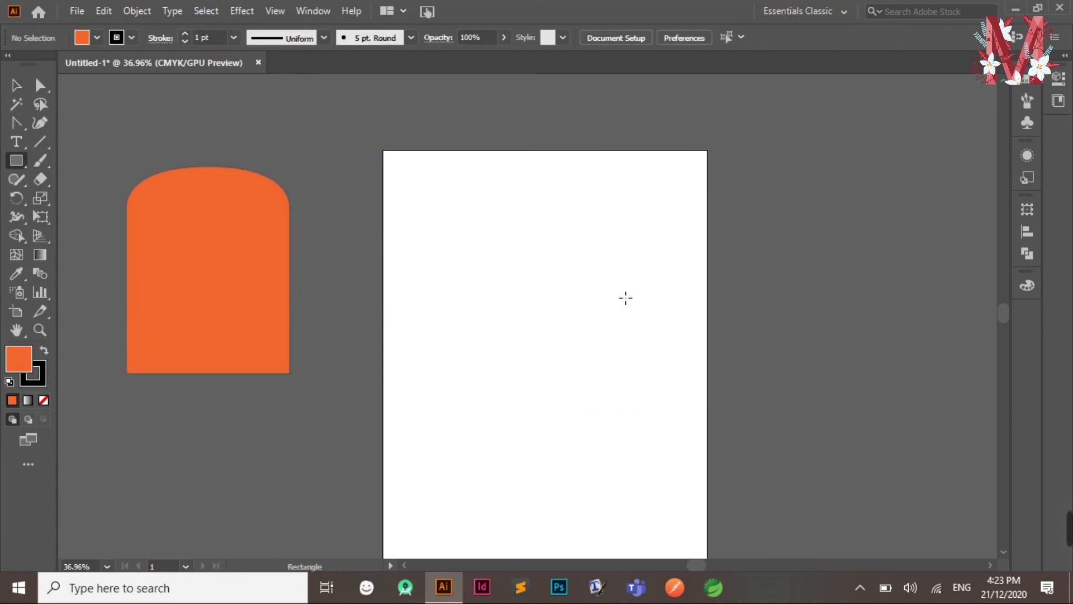
{"action": "left_click_drag", "start_coordinate": [480, 257], "coordinate": [637, 412]}
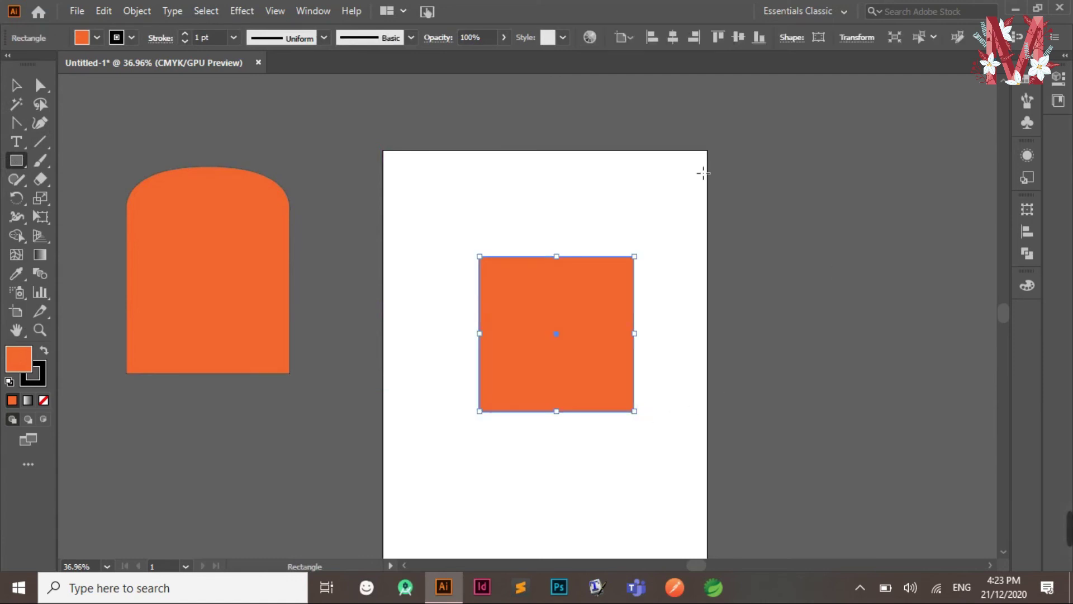
{"action": "left_click", "coordinate": [43, 399]}
{"action": "left_click", "coordinate": [15, 85]}
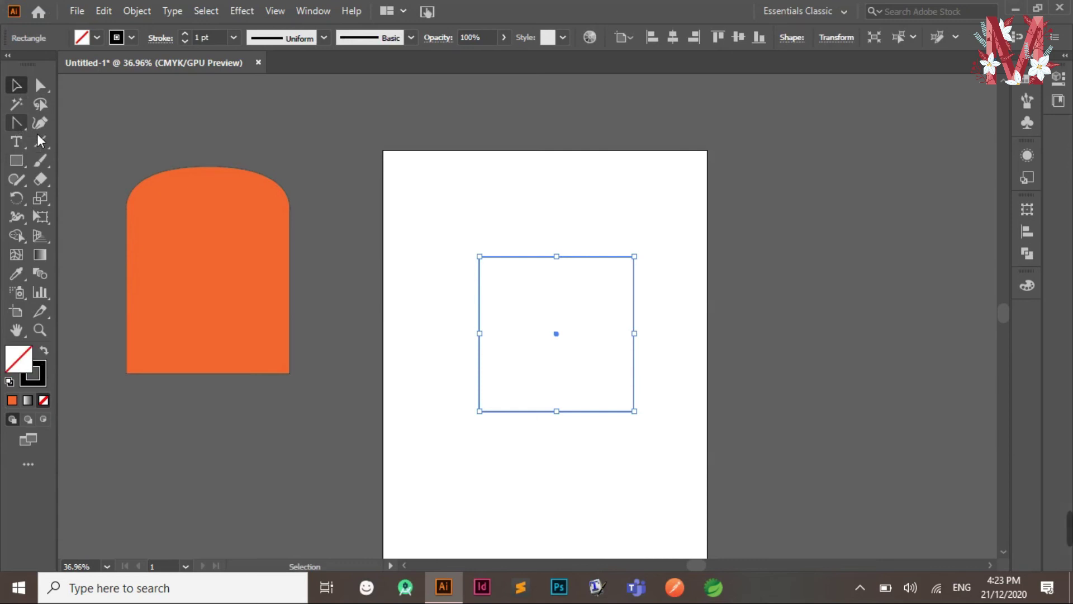
{"action": "left_click", "coordinate": [17, 123]}
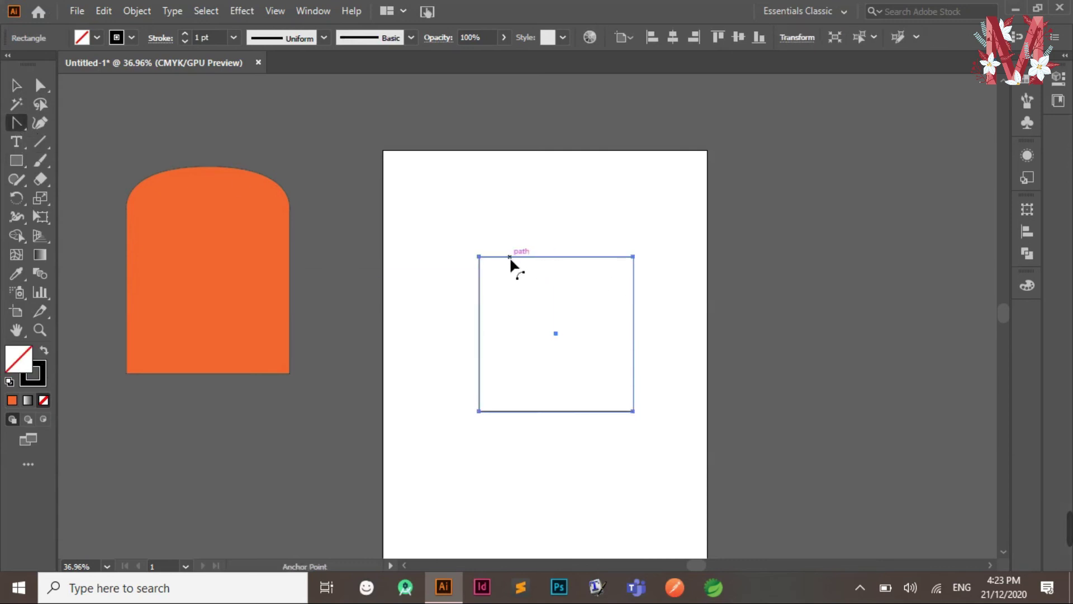
{"action": "left_click", "coordinate": [556, 258]}
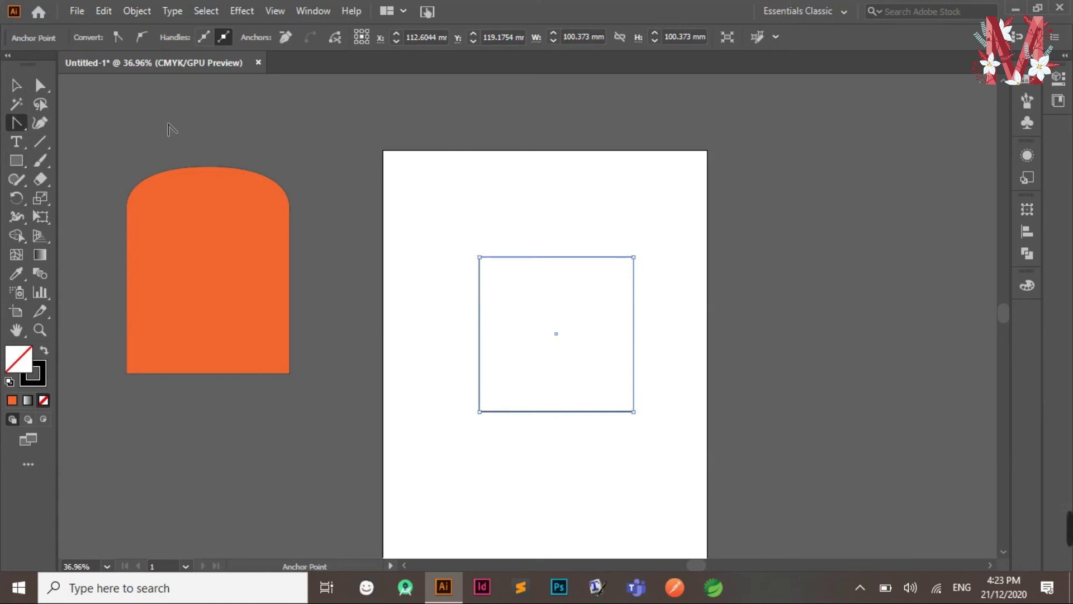
{"action": "left_click", "coordinate": [39, 85]}
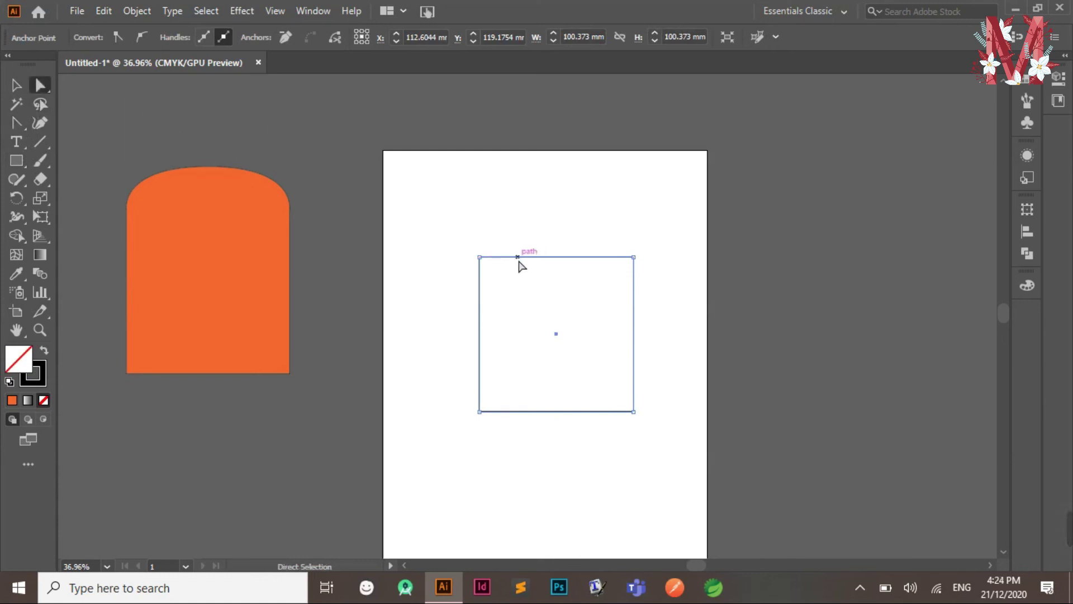
{"action": "scroll", "coordinate": [535, 264], "scroll_direction": "up", "scroll_amount": 6}
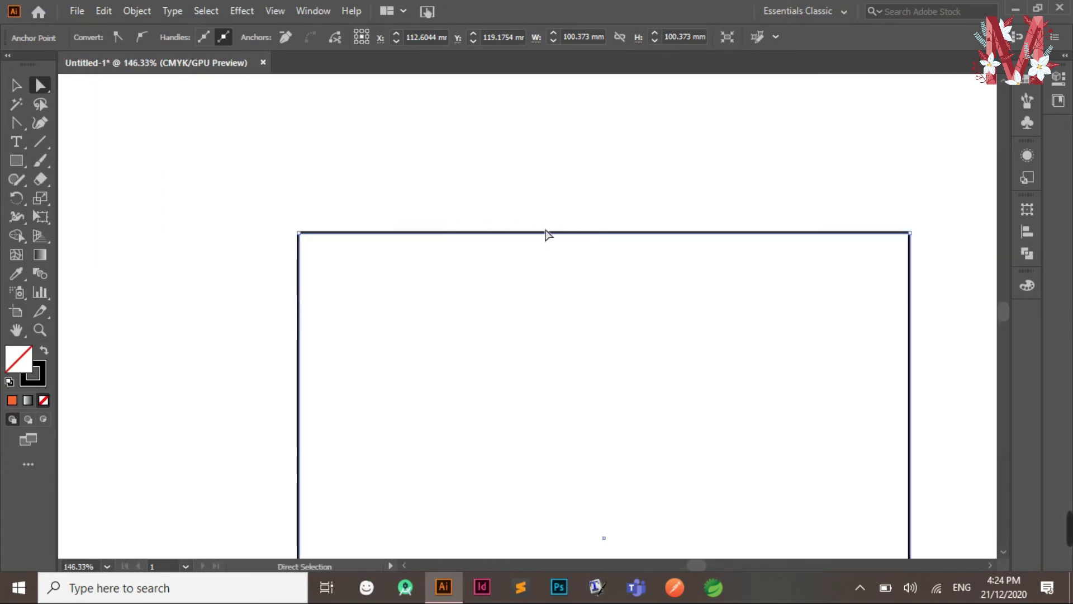
{"action": "left_click_drag", "start_coordinate": [457, 223], "coordinate": [534, 233]}
{"action": "key", "text": "ctrl+z"}
{"action": "left_click", "coordinate": [16, 124]}
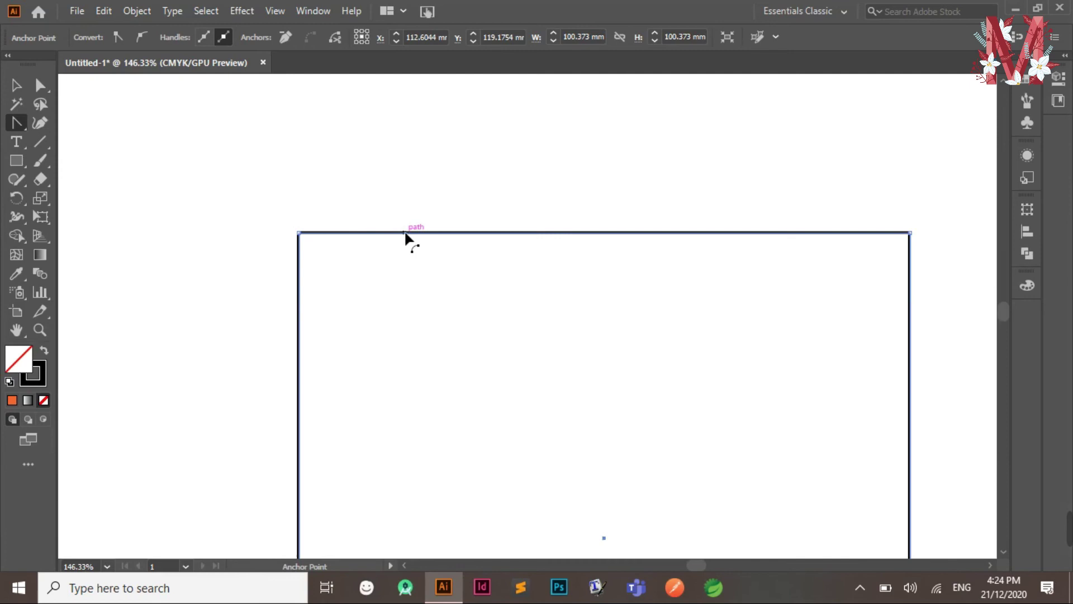
Add four anchor points along the square's top edge, at about X 80, 103, 125 and 146 mm
{"action": "left_click", "coordinate": [12, 124]}
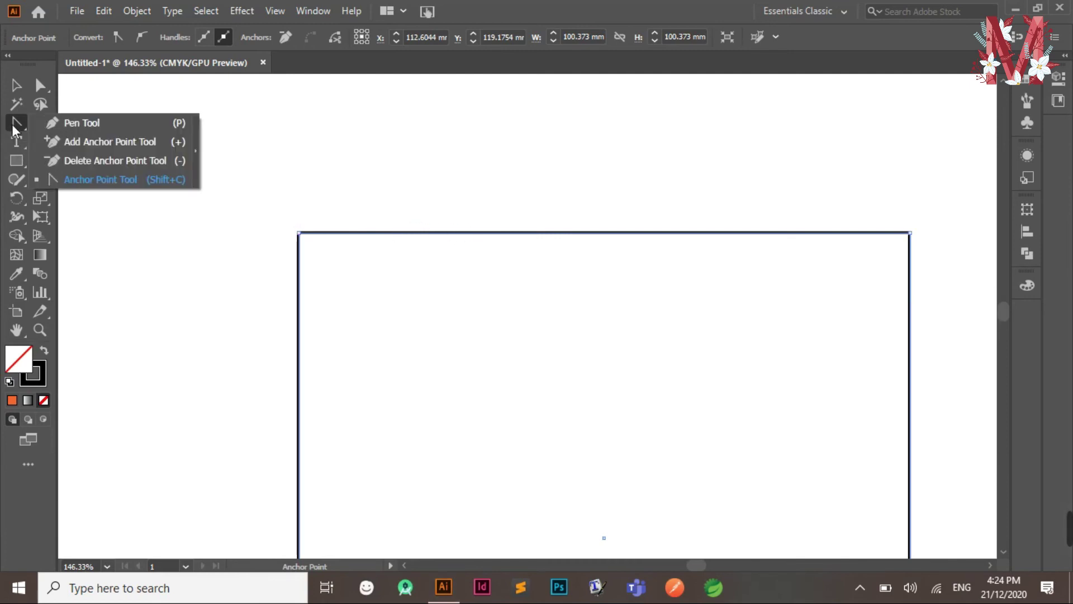
{"action": "left_click", "coordinate": [85, 141]}
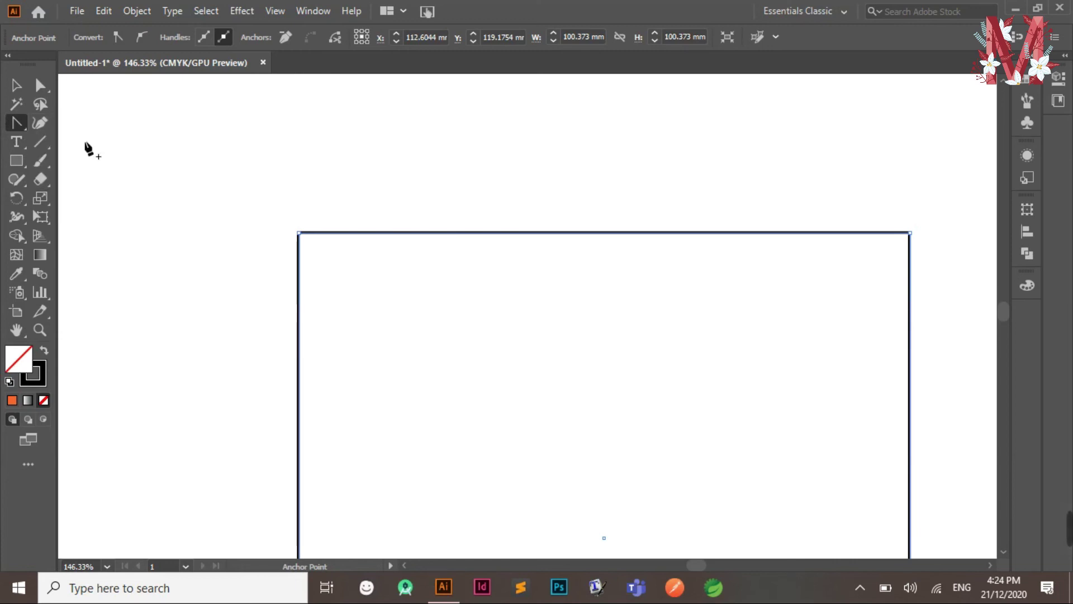
{"action": "left_click", "coordinate": [407, 231]}
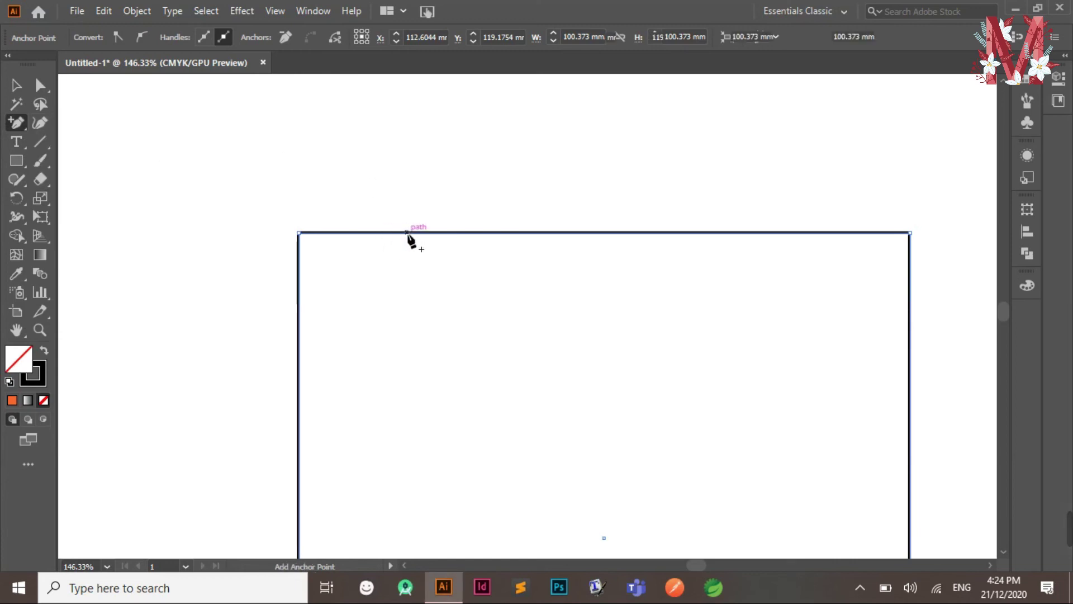
{"action": "left_click", "coordinate": [543, 232]}
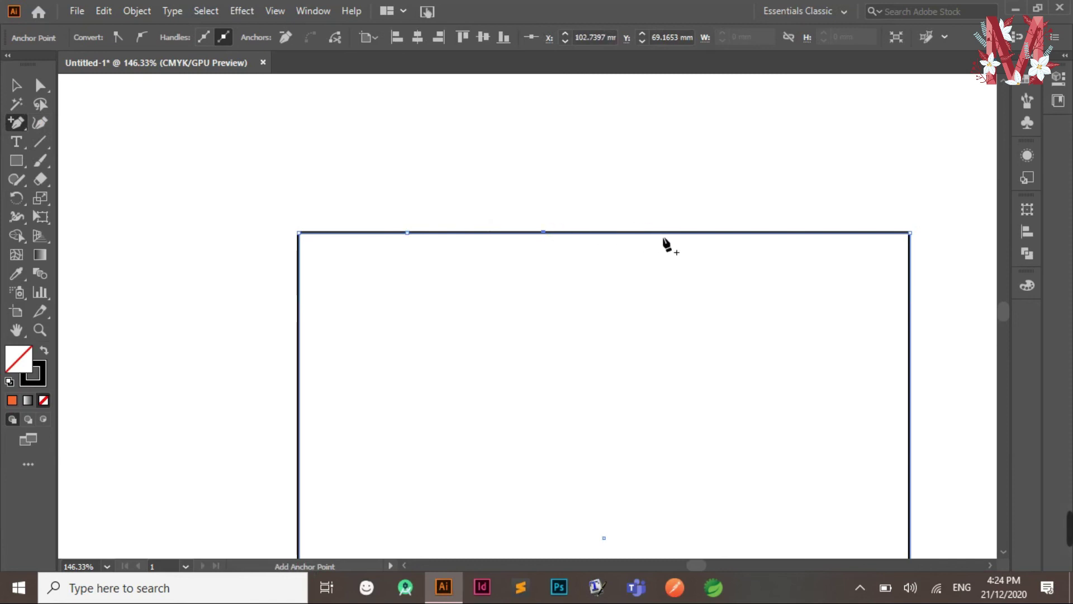
{"action": "left_click", "coordinate": [681, 232]}
{"action": "left_click", "coordinate": [807, 232]}
Pull diagonal handles up to the right from the first and third added anchors to turn the top edge into waves
{"action": "left_click_drag", "start_coordinate": [22, 120], "coordinate": [84, 176]}
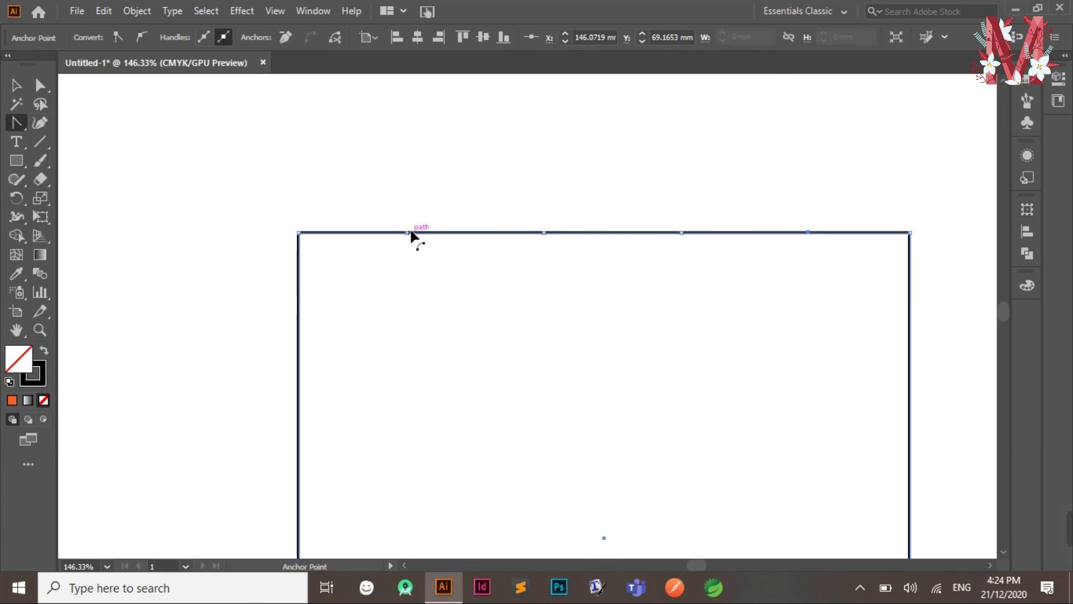
{"action": "left_click_drag", "start_coordinate": [412, 235], "coordinate": [486, 176]}
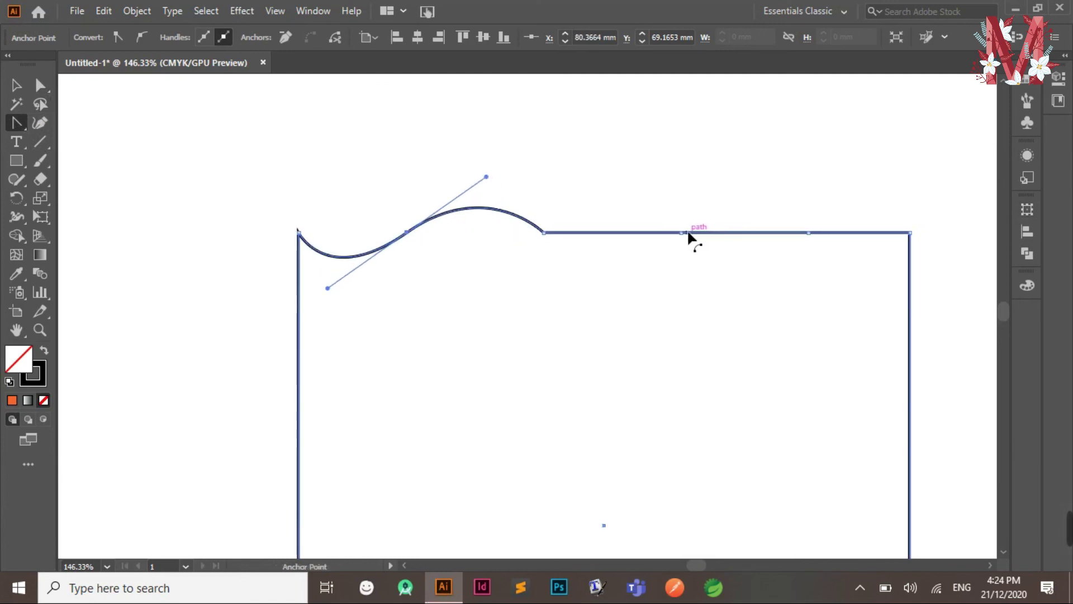
{"action": "left_click_drag", "start_coordinate": [681, 232], "coordinate": [753, 183]}
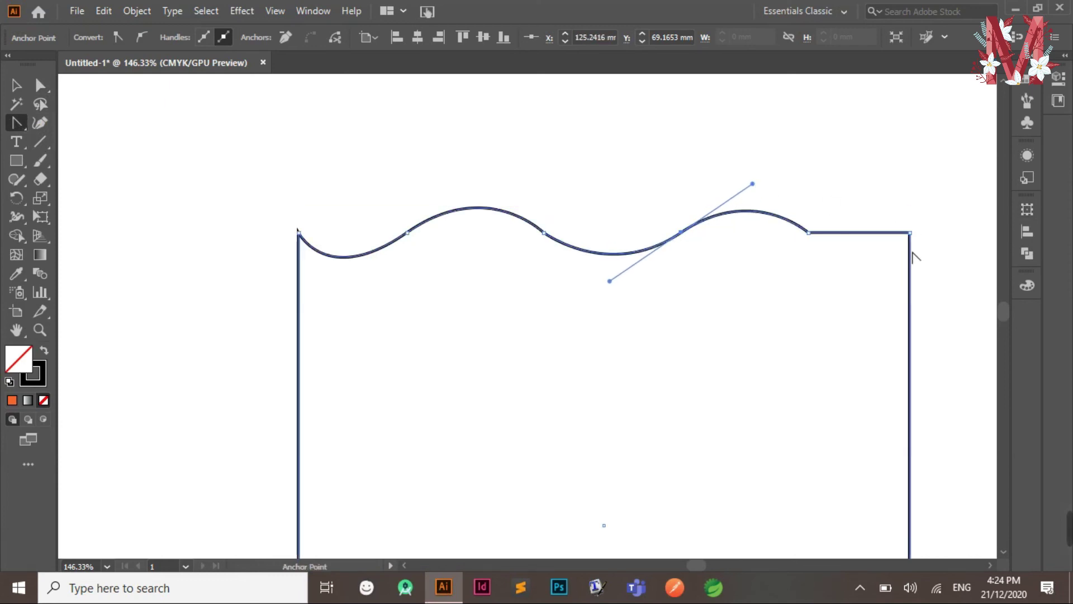
{"action": "left_click_drag", "start_coordinate": [826, 275], "coordinate": [615, 299]}
{"action": "left_click_drag", "start_coordinate": [795, 352], "coordinate": [610, 278]}
{"action": "left_click", "coordinate": [609, 277], "text": "ctrl+alt"}
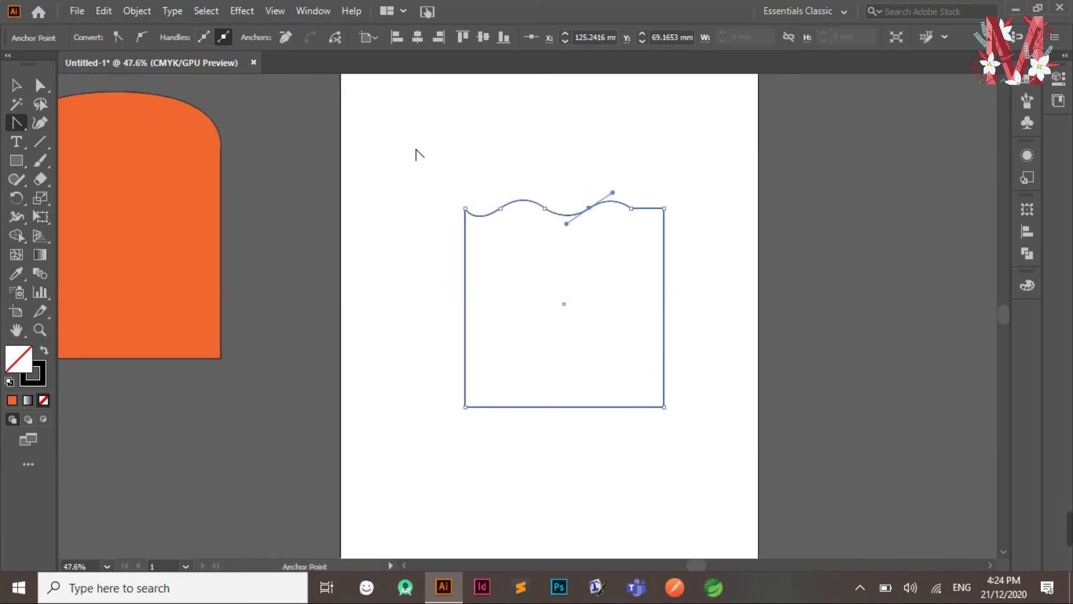
Fill the wavy-topped square with the cyan colour 31F7F7 and deselect it
{"action": "left_click", "coordinate": [14, 85]}
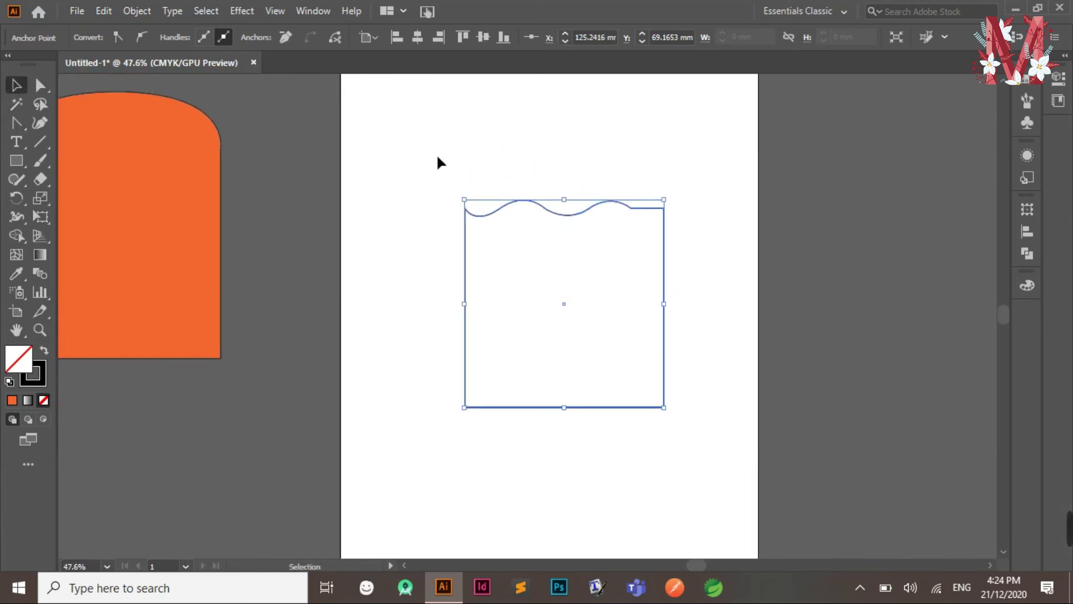
{"action": "left_click", "coordinate": [523, 174]}
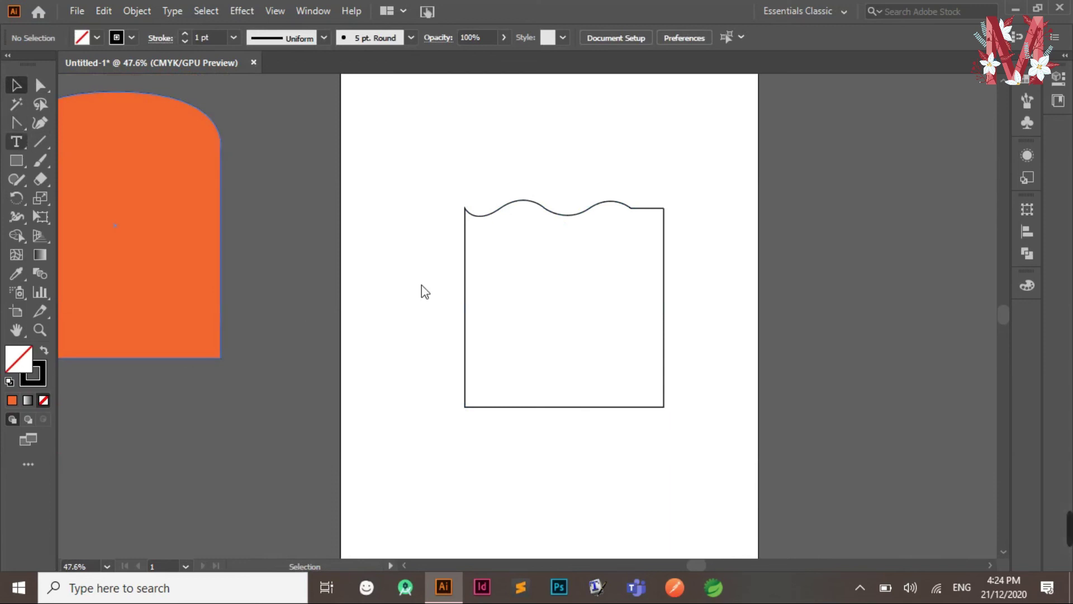
{"action": "left_click", "coordinate": [466, 291]}
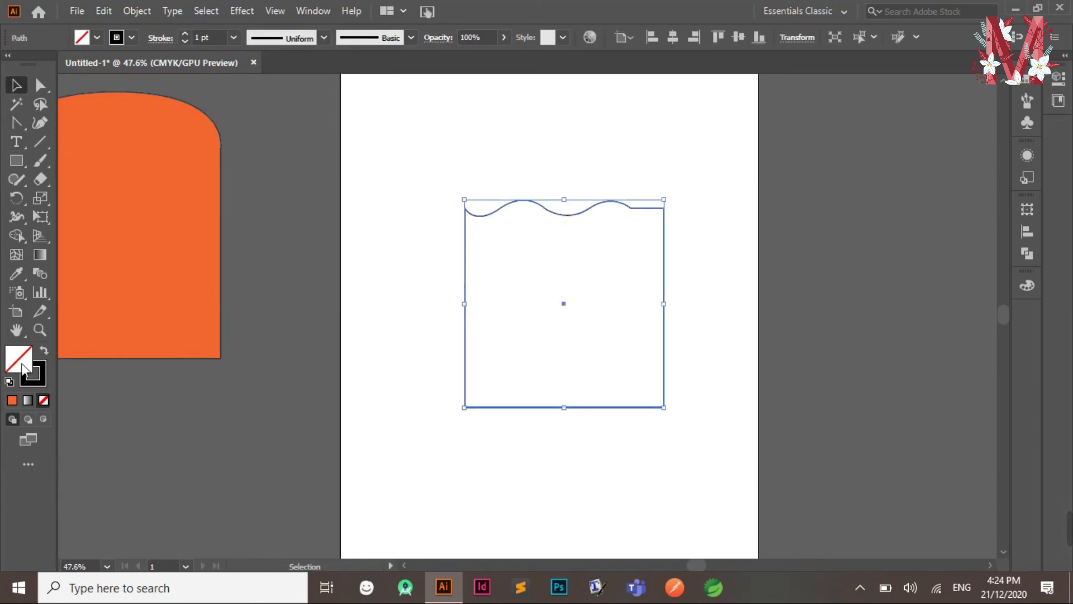
{"action": "mouse_move", "coordinate": [702, 373]}
{"action": "left_mouse_down"}
{"action": "mouse_move", "coordinate": [703, 361]}
{"action": "mouse_move", "coordinate": [696, 374]}
{"action": "left_mouse_up"}
{"action": "left_click_drag", "start_coordinate": [643, 303], "coordinate": [635, 282]}
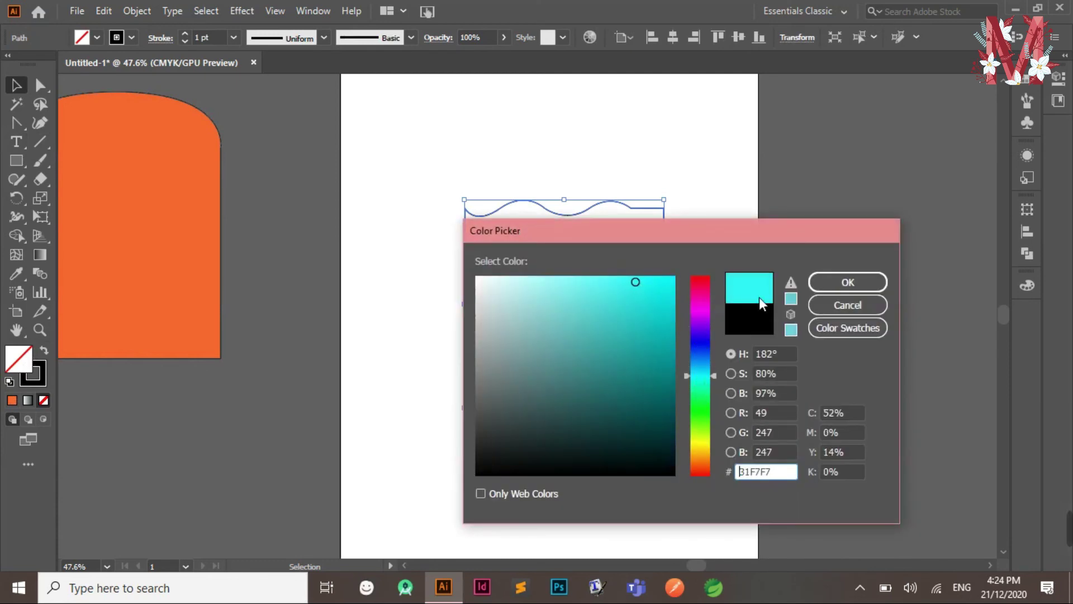
{"action": "left_click", "coordinate": [840, 285]}
{"action": "left_click", "coordinate": [676, 172]}
Move the orange arched shape back onto the artboard, at the lower end of the wavy-topped shape
{"action": "left_click", "coordinate": [711, 253], "text": "ctrl+alt"}
{"action": "left_click", "coordinate": [618, 290], "text": "ctrl+alt"}
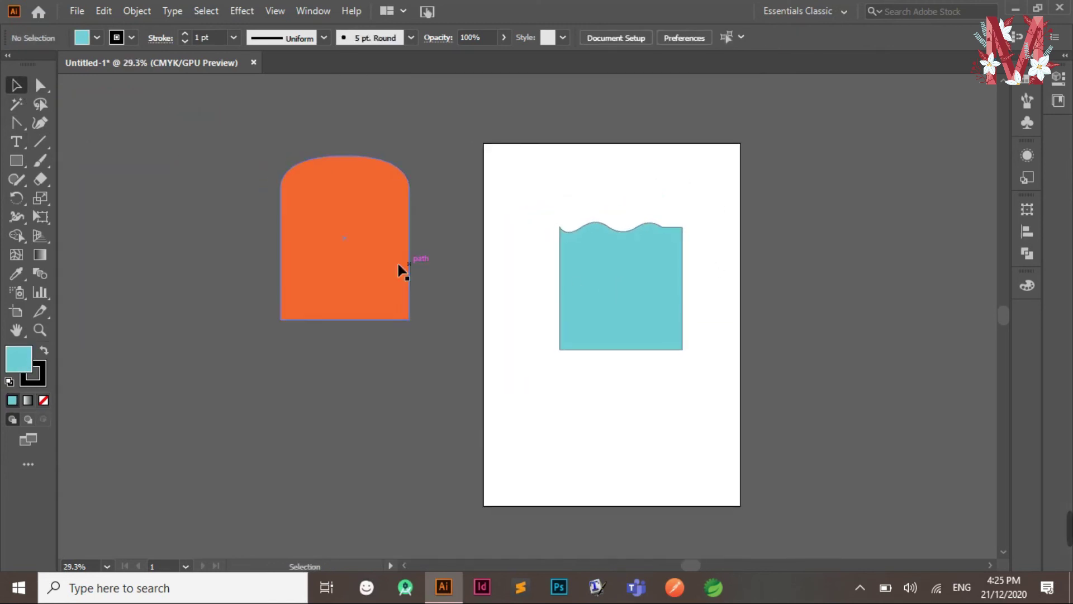
{"action": "mouse_move", "coordinate": [399, 252]}
{"action": "left_mouse_down"}
{"action": "mouse_move", "coordinate": [529, 297]}
{"action": "mouse_move", "coordinate": [647, 441]}
{"action": "mouse_move", "coordinate": [676, 419]}
{"action": "left_mouse_up"}
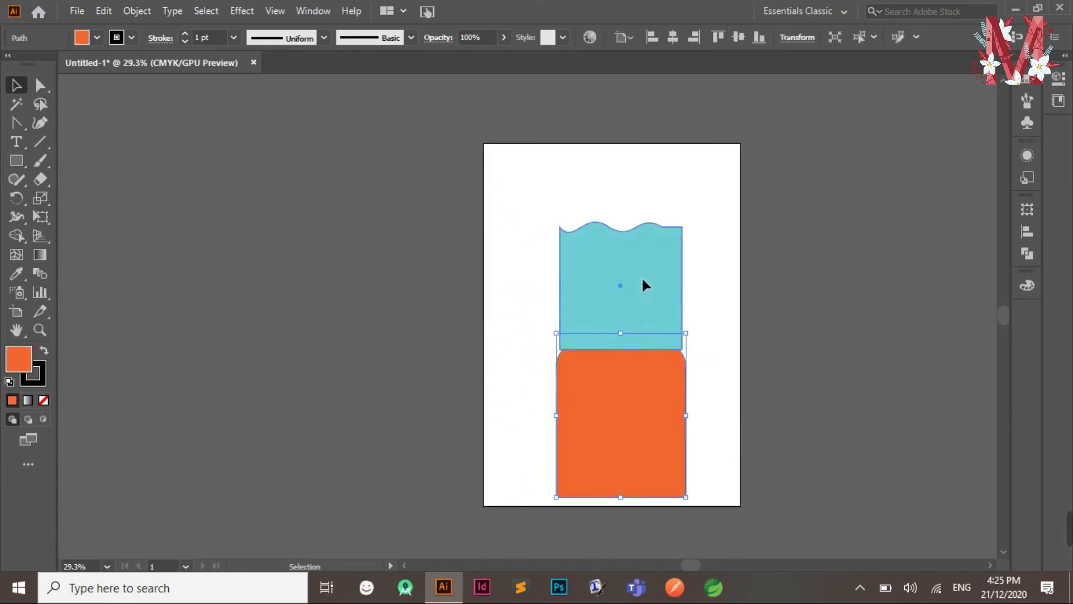
{"action": "left_click", "coordinate": [641, 271]}
{"action": "left_click", "coordinate": [768, 234]}
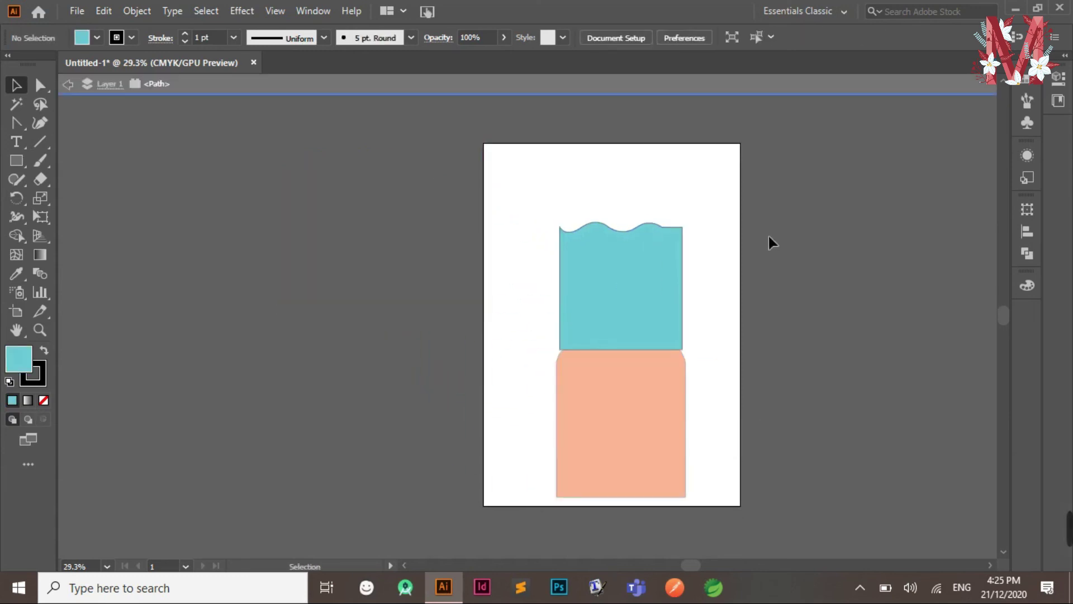
{"action": "double_click", "coordinate": [881, 236]}
Move the wavy-topped shape up clear of the orange arch, shift the orange shape up slightly, and deselect everything
{"action": "left_click_drag", "start_coordinate": [632, 260], "coordinate": [639, 230]}
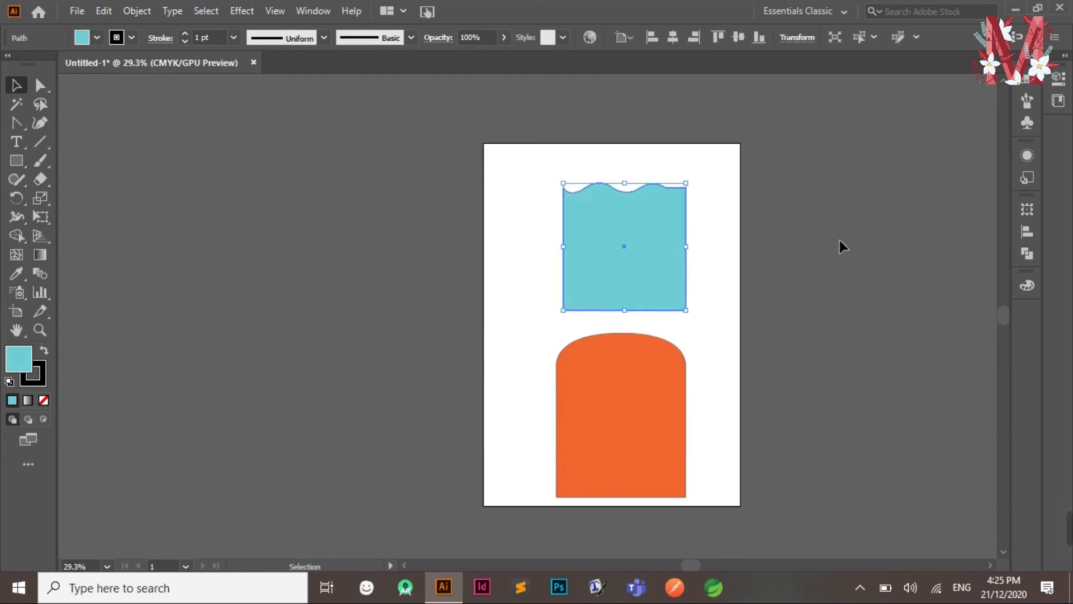
{"action": "left_click_drag", "start_coordinate": [655, 427], "coordinate": [652, 412]}
{"action": "left_click", "coordinate": [809, 362]}
{"action": "mouse_move", "coordinate": [799, 361]}
{"action": "left_mouse_down"}
{"action": "mouse_move", "coordinate": [781, 365]}
{"action": "mouse_move", "coordinate": [858, 382]}
{"action": "mouse_move", "coordinate": [800, 374]}
{"action": "mouse_move", "coordinate": [791, 348]}
{"action": "left_mouse_up"}
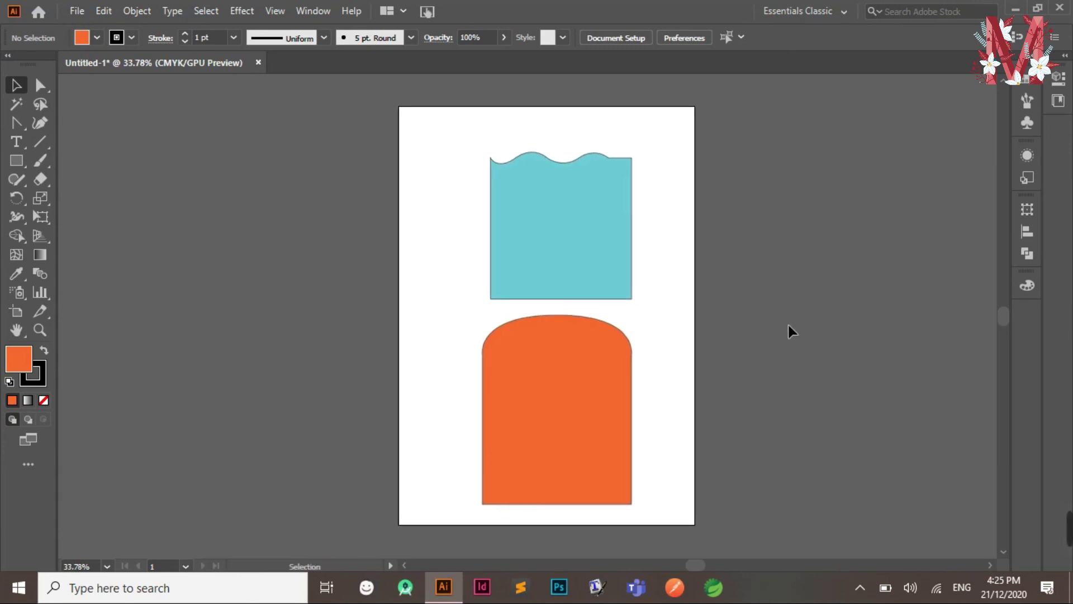